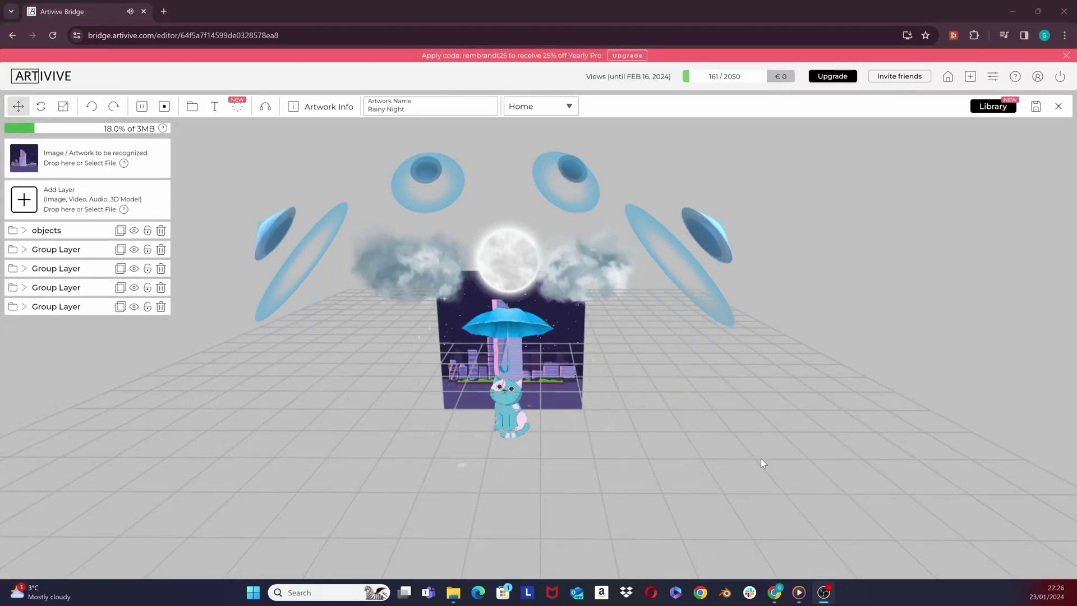
Step: Orbit the scene and select the rain-and-thunder, ocean-waves and birds-chirping sound layers in turn
{"action": "left_click_drag", "start_coordinate": [761, 461], "coordinate": [689, 375]}
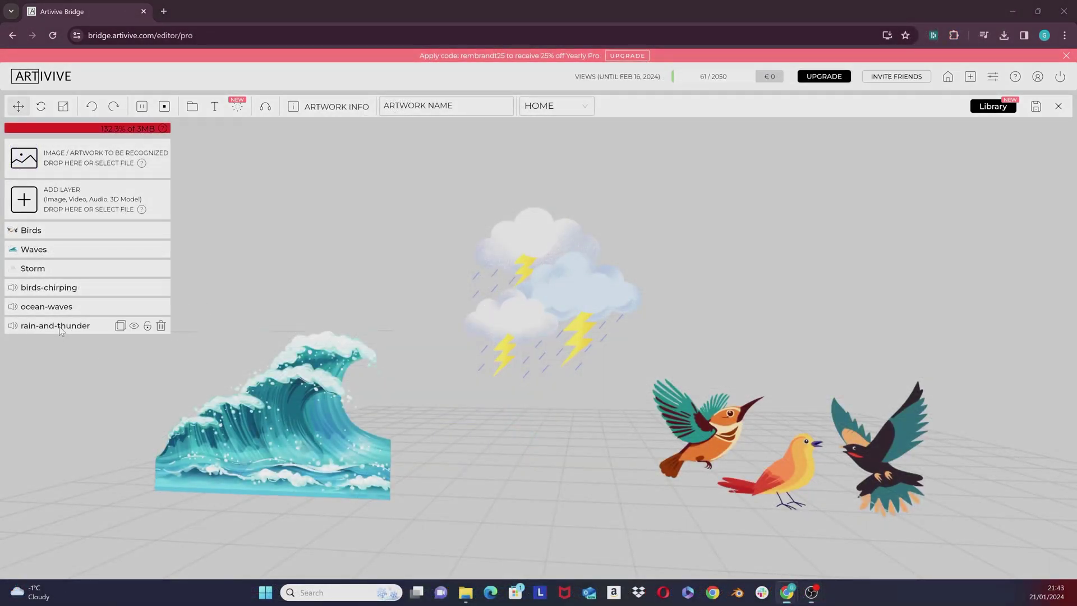
{"action": "left_click", "coordinate": [59, 327]}
{"action": "left_click", "coordinate": [64, 303]}
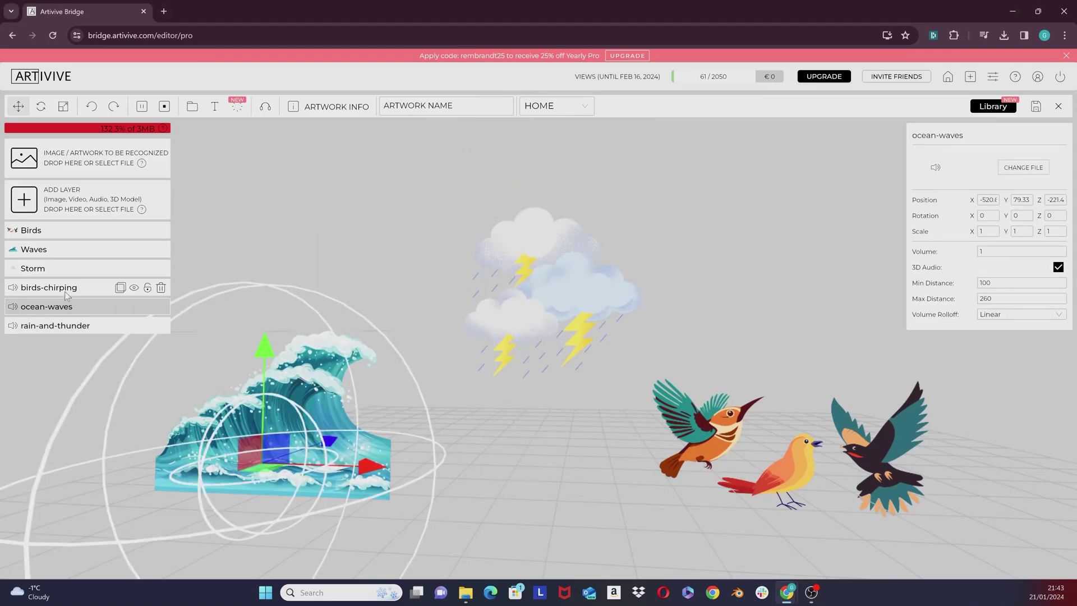
{"action": "left_click", "coordinate": [65, 291]}
{"action": "left_click", "coordinate": [567, 428]}
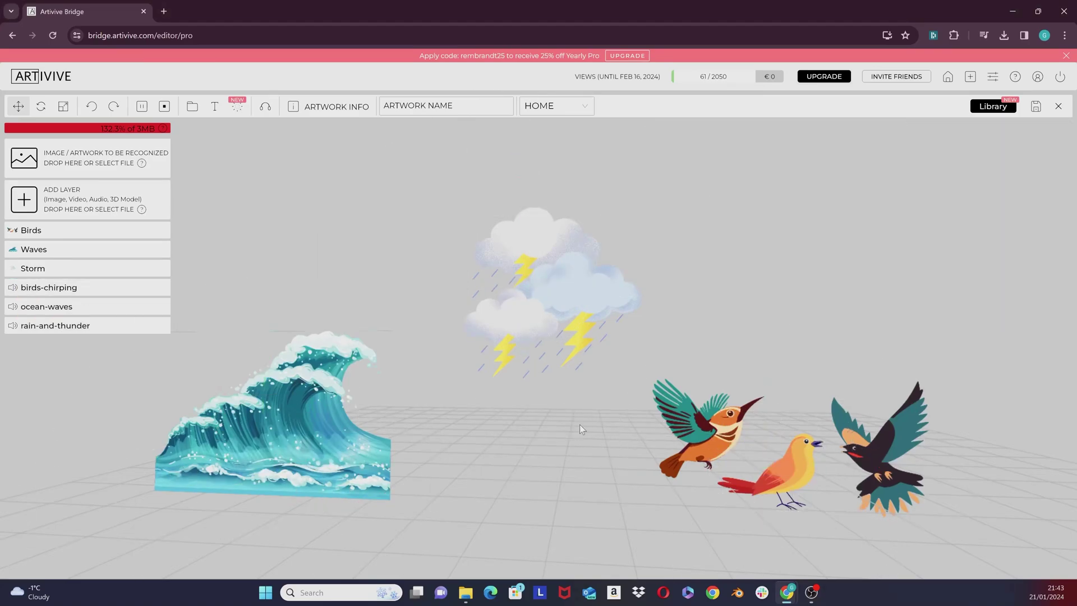
Step: Zoom and orbit the storm scene until it is seen edge-on
{"action": "scroll", "coordinate": [623, 325], "scroll_direction": "up", "scroll_amount": 5}
{"action": "scroll", "coordinate": [628, 327], "scroll_direction": "up", "scroll_amount": 5}
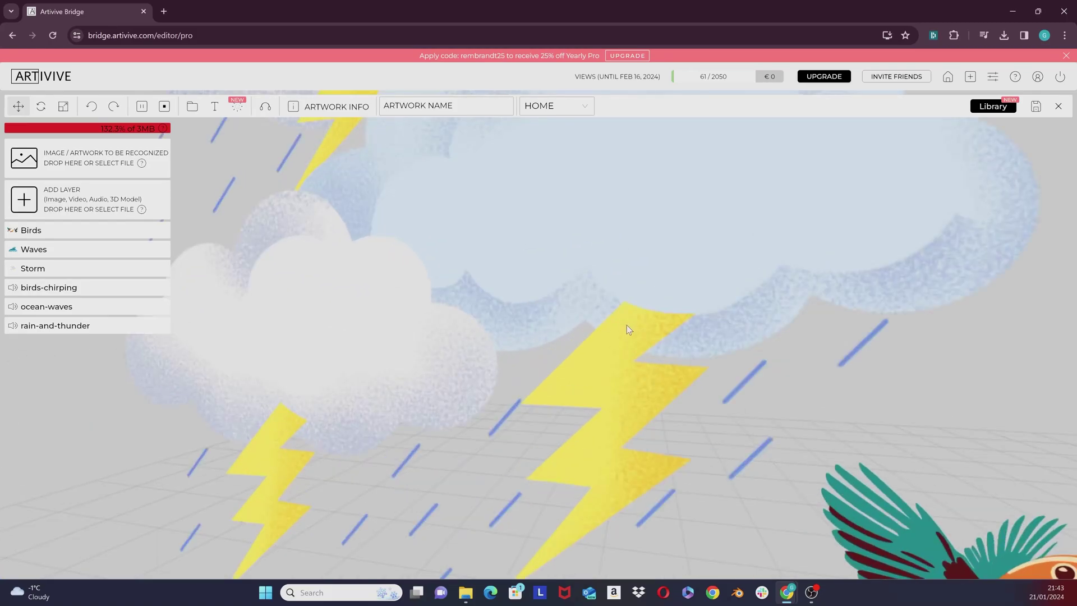
{"action": "scroll", "coordinate": [624, 337], "scroll_direction": "down", "scroll_amount": 10}
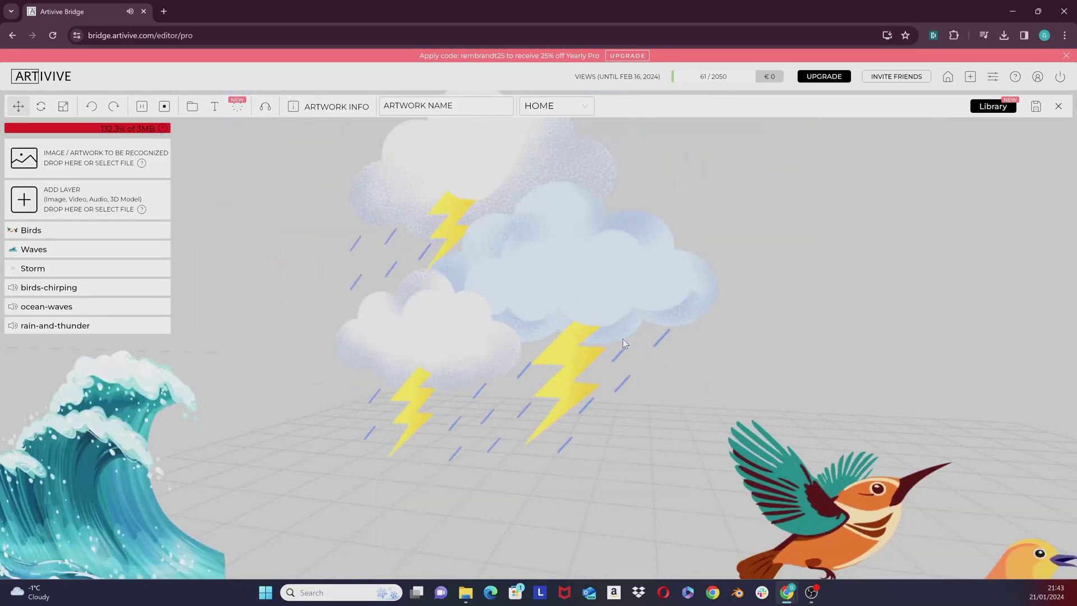
{"action": "left_click_drag", "start_coordinate": [418, 501], "coordinate": [456, 423]}
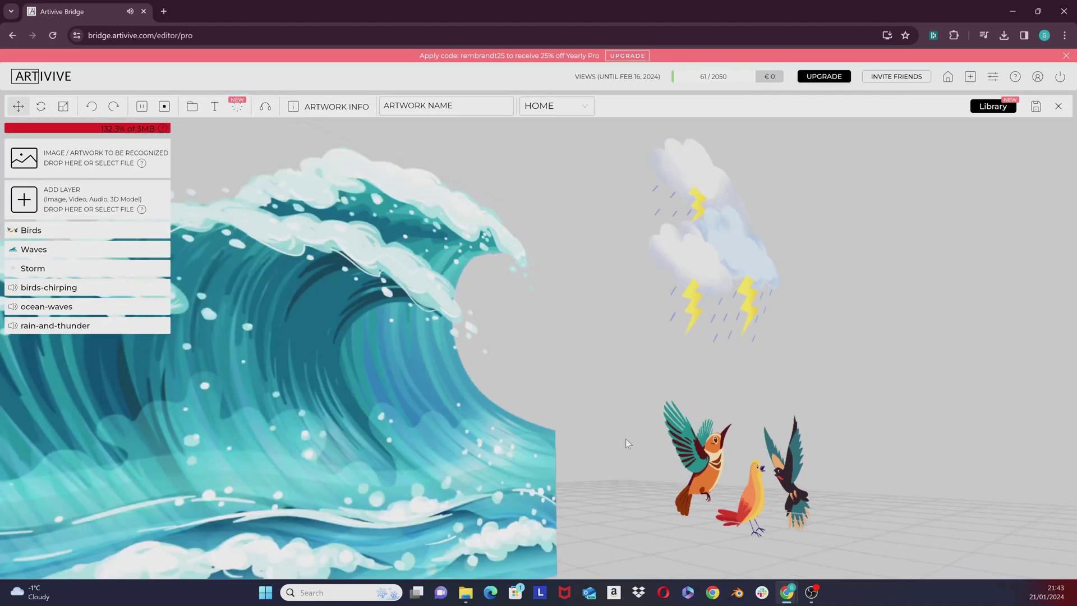
{"action": "left_click_drag", "start_coordinate": [625, 439], "coordinate": [64, 431]}
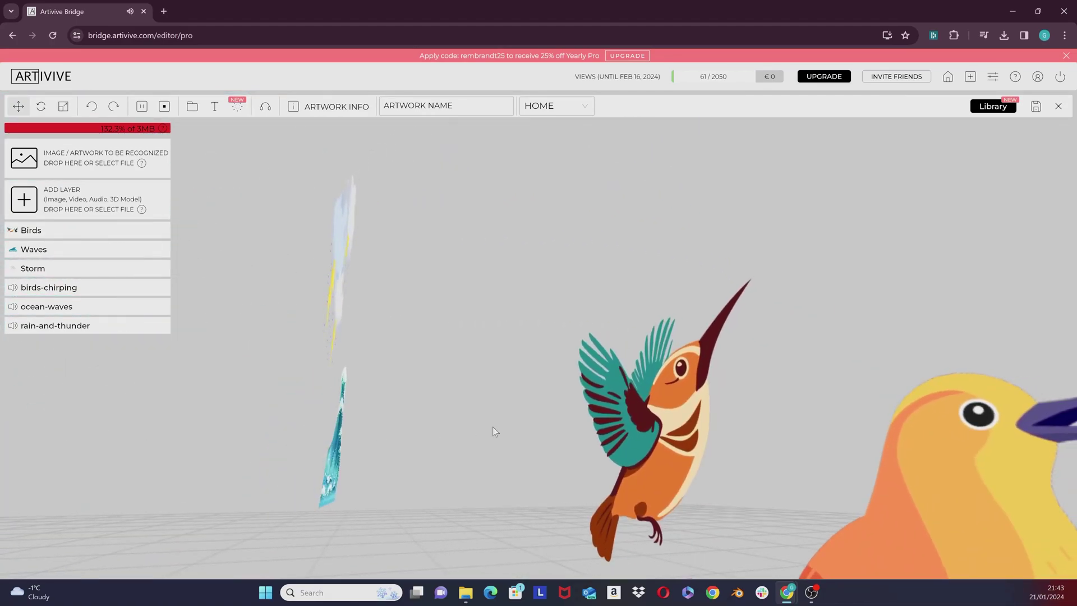
{"action": "scroll", "coordinate": [695, 451], "scroll_direction": "down", "scroll_amount": 2}
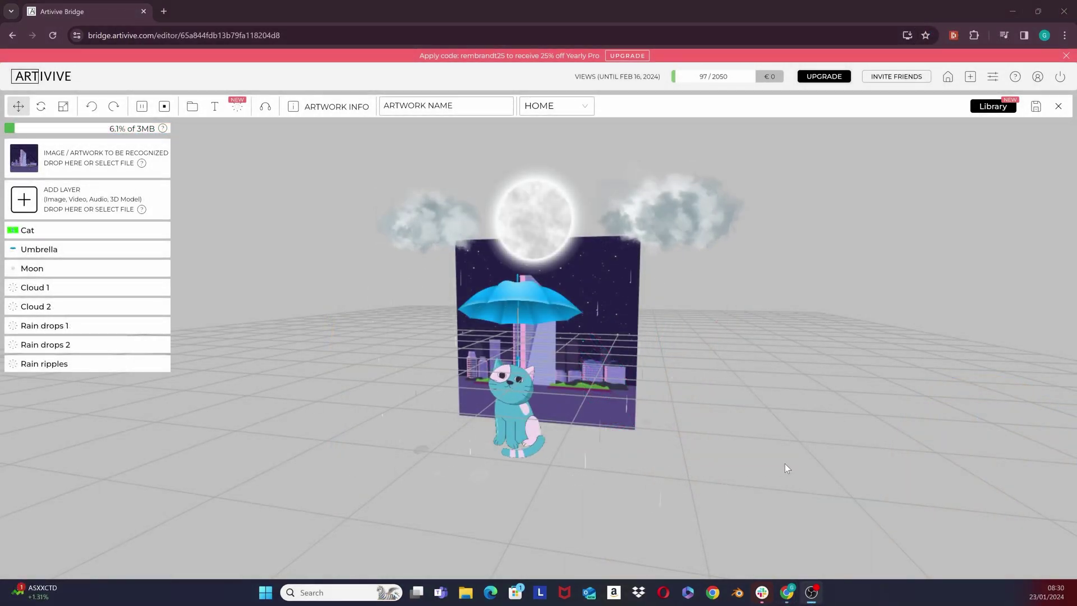
{"action": "left_click_drag", "start_coordinate": [787, 468], "coordinate": [844, 505]}
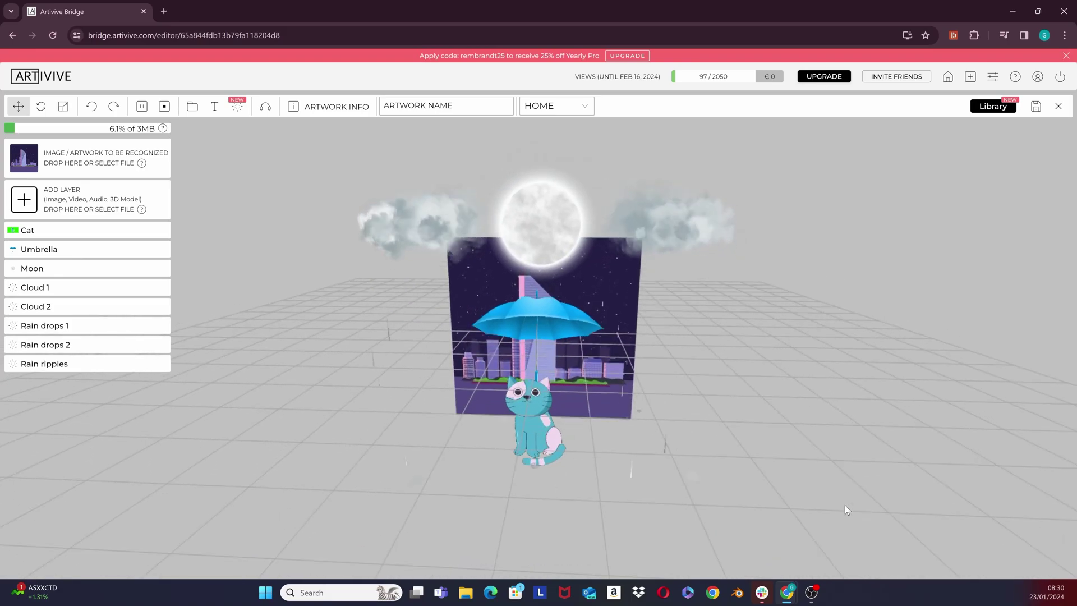
{"action": "scroll", "coordinate": [800, 411], "scroll_direction": "down", "scroll_amount": 3}
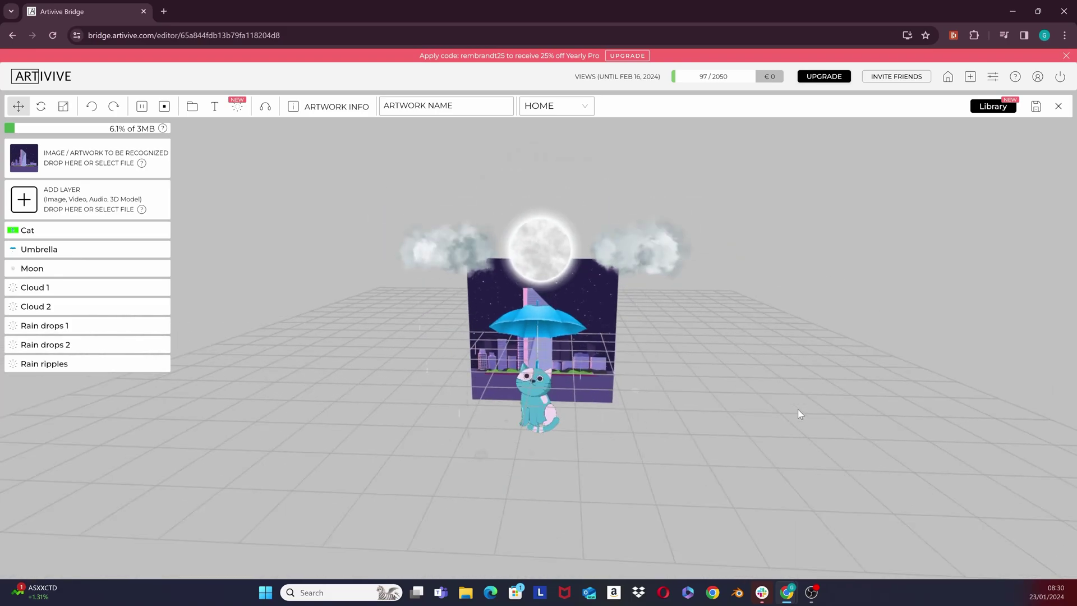
{"action": "scroll", "coordinate": [799, 414], "scroll_direction": "up", "scroll_amount": 3}
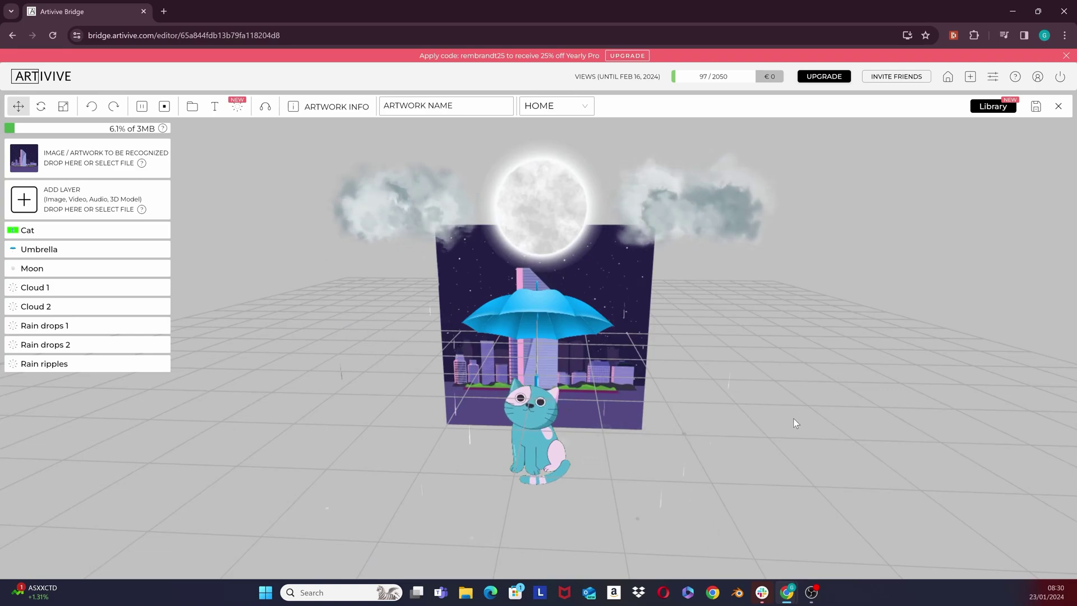
{"action": "scroll", "coordinate": [792, 422], "scroll_direction": "down", "scroll_amount": 1}
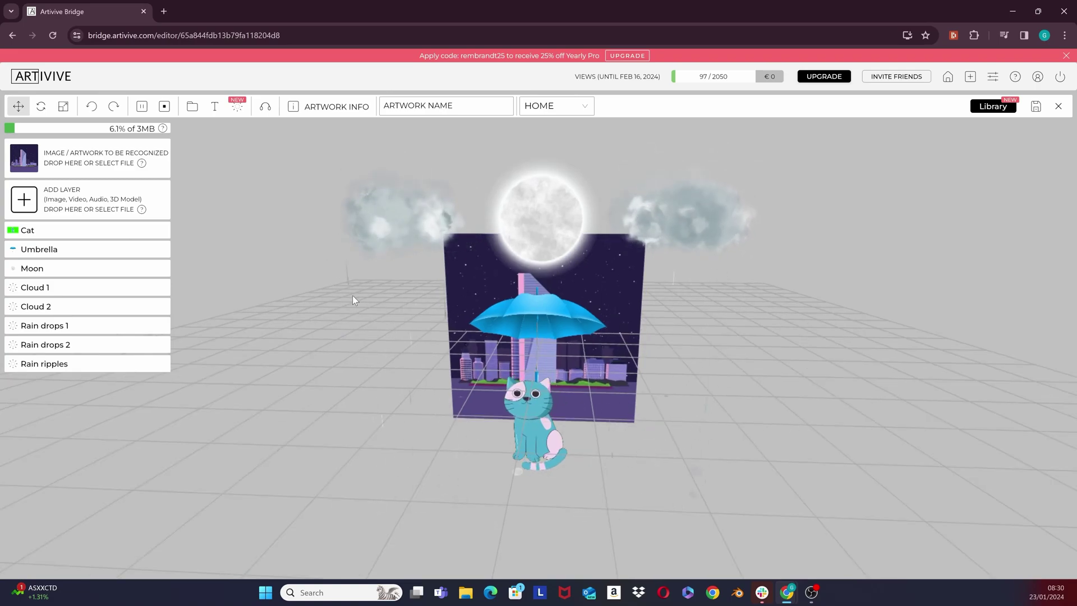
Step: Add purr.mp3 from Downloads as a new layer with 3D Audio left on
{"action": "left_click", "coordinate": [97, 211]}
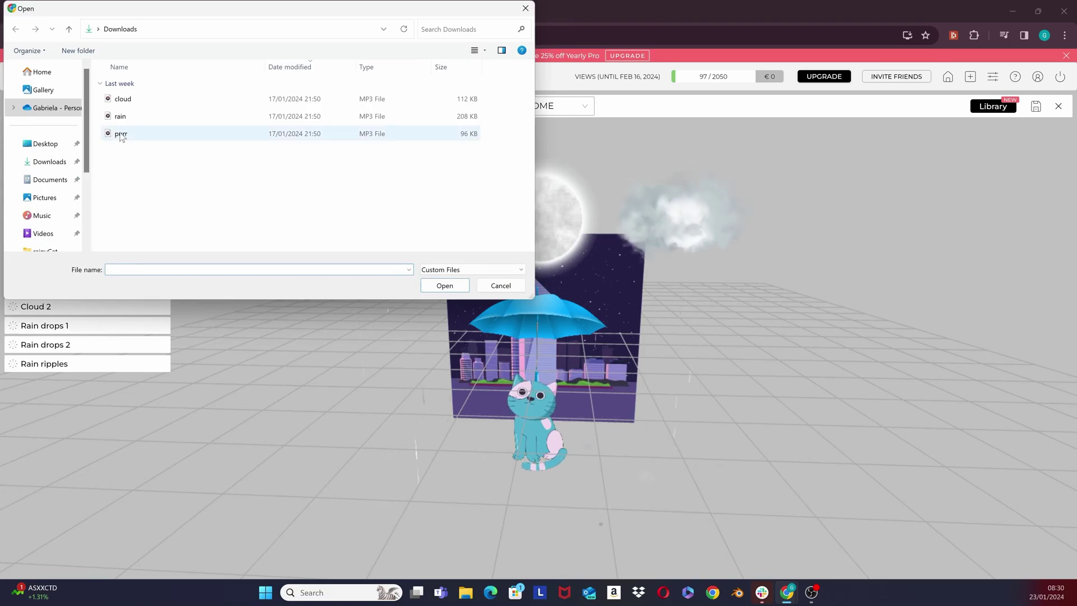
{"action": "double_click", "coordinate": [121, 133]}
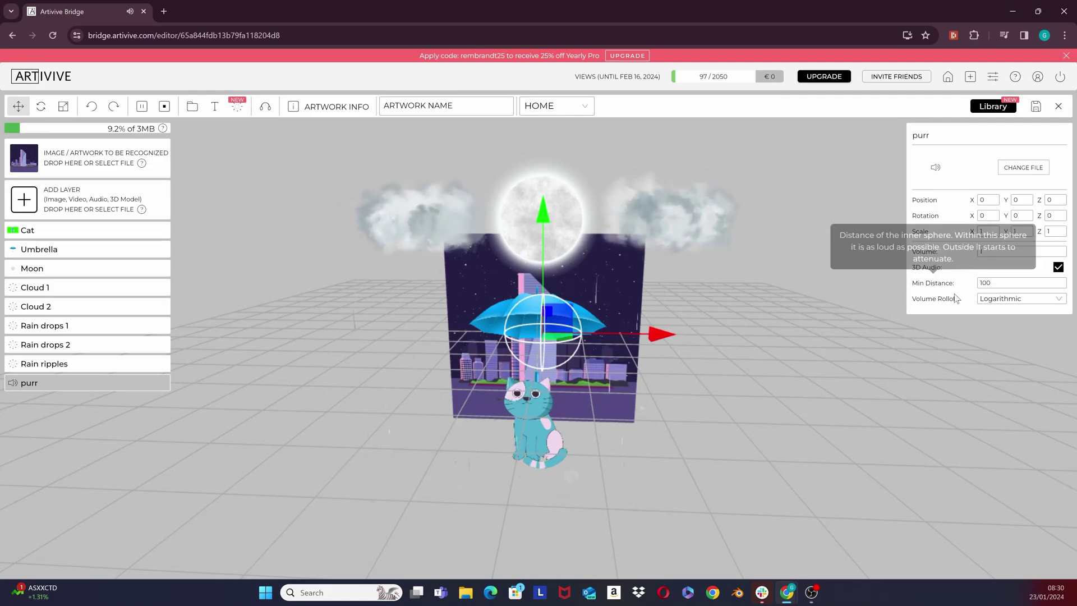
{"action": "left_click", "coordinate": [1058, 268]}
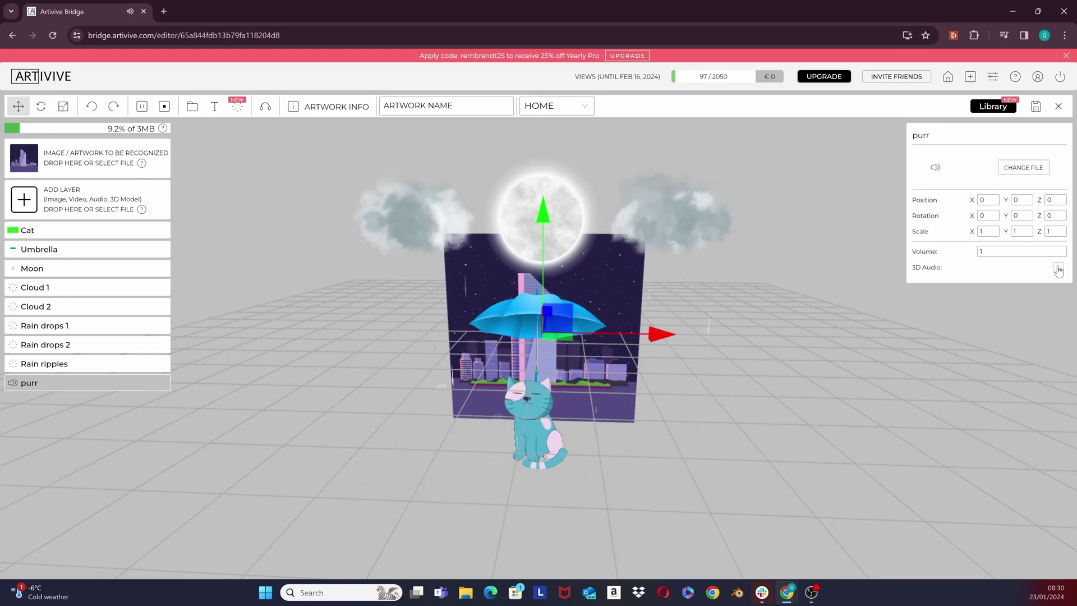
{"action": "left_click", "coordinate": [1058, 268]}
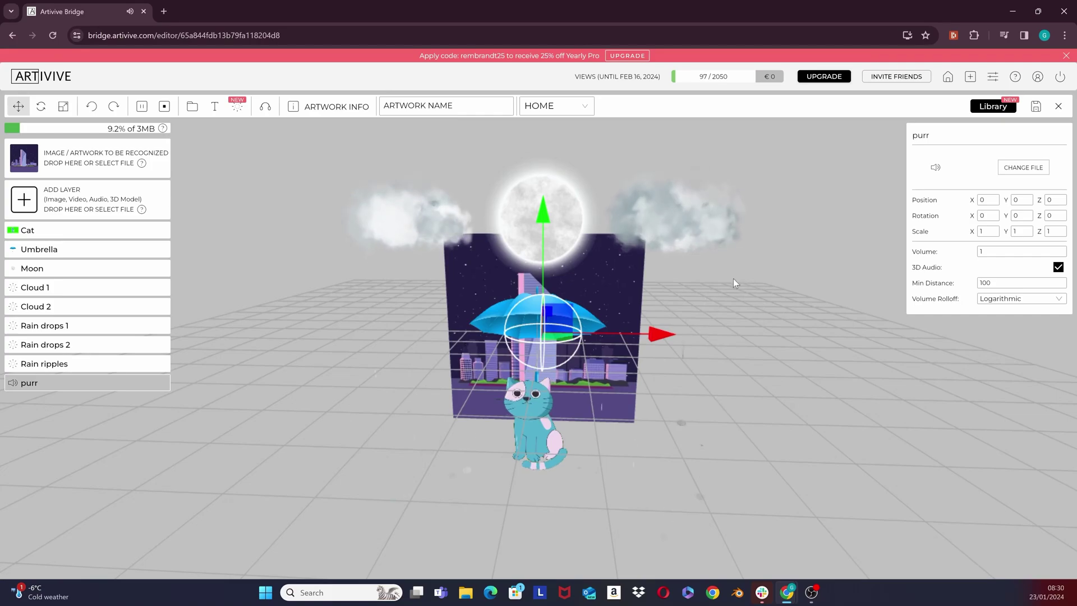
{"action": "scroll", "coordinate": [746, 273], "scroll_direction": "up", "scroll_amount": 5}
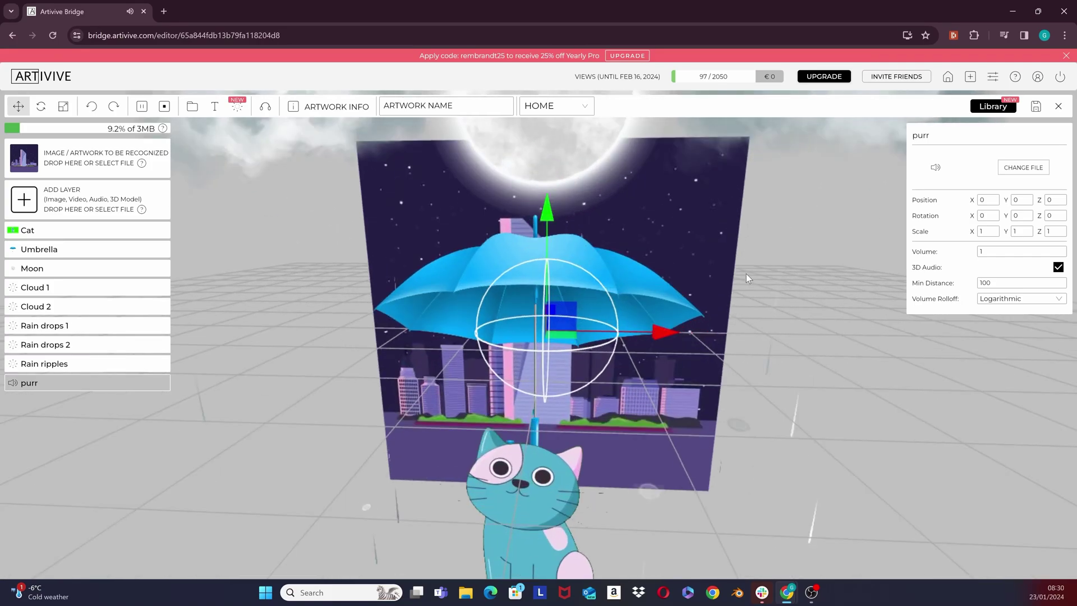
{"action": "scroll", "coordinate": [747, 273], "scroll_direction": "up", "scroll_amount": 6}
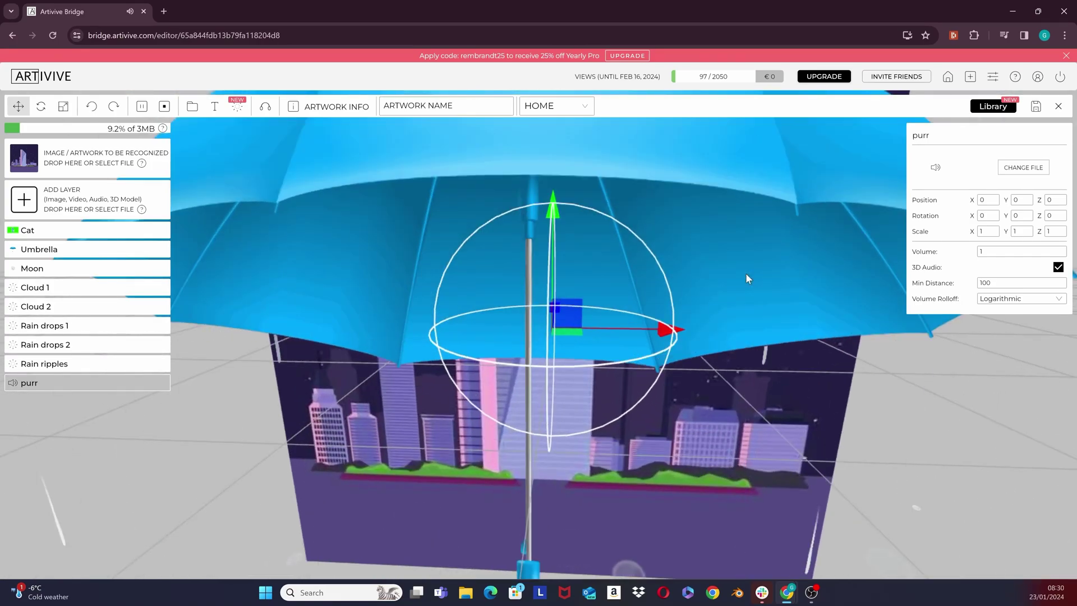
{"action": "scroll", "coordinate": [747, 274], "scroll_direction": "down", "scroll_amount": 10}
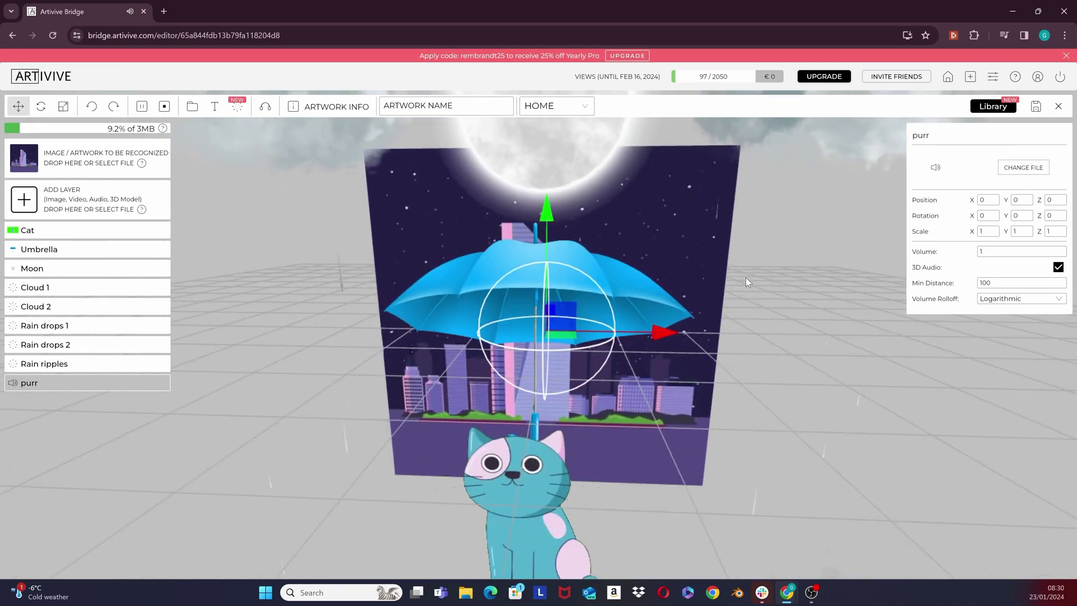
{"action": "scroll", "coordinate": [747, 283], "scroll_direction": "down", "scroll_amount": 3}
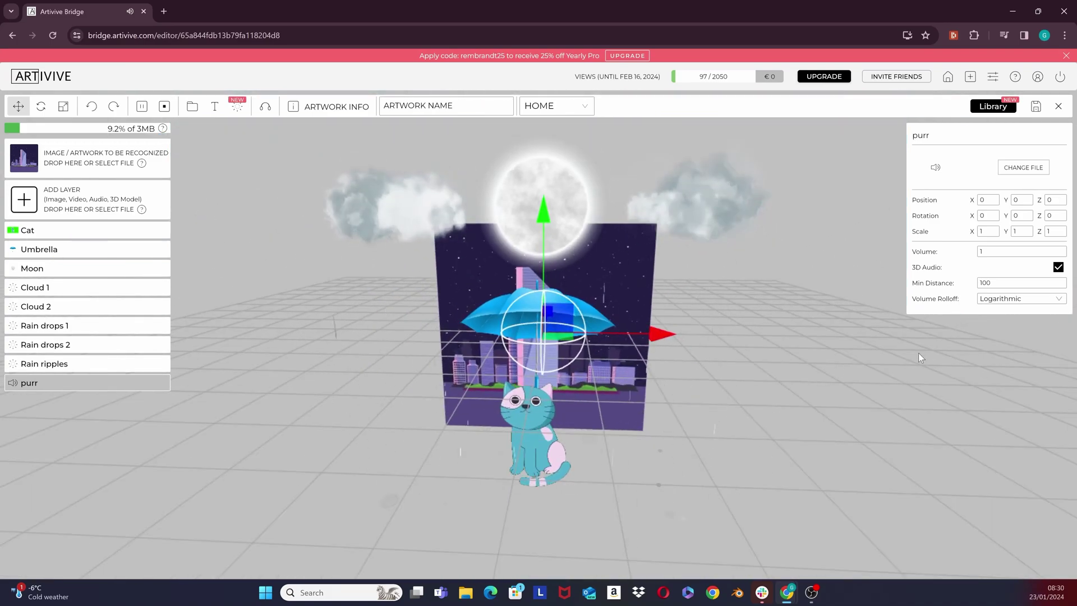
Step: Switch the purr sound's volume rolloff to Linear and zoom in to compare its range
{"action": "left_click", "coordinate": [1021, 299]}
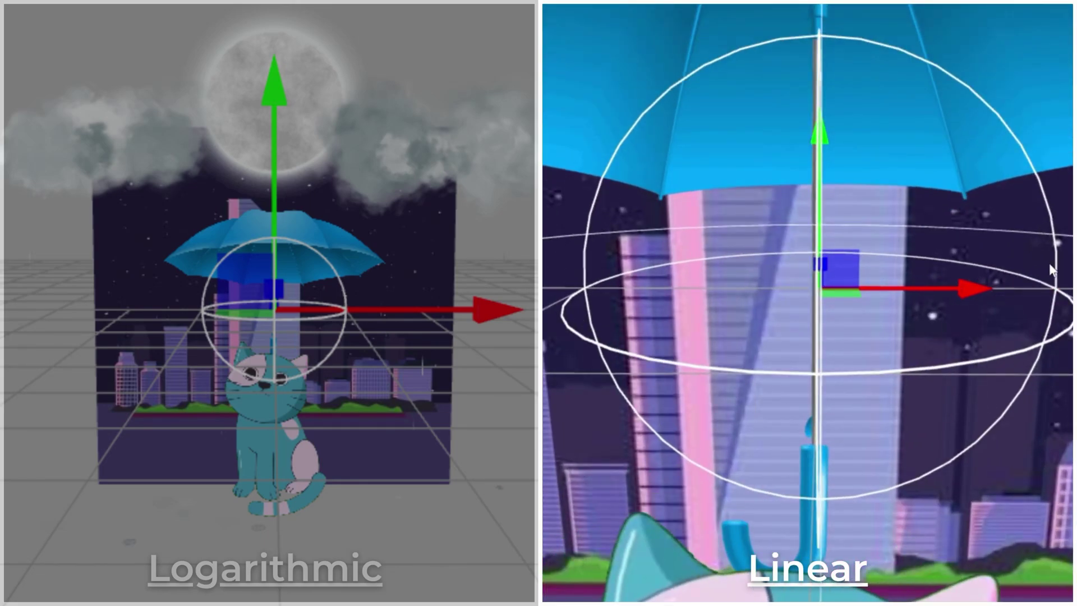
{"action": "scroll", "coordinate": [1052, 270], "scroll_direction": "up", "scroll_amount": 6}
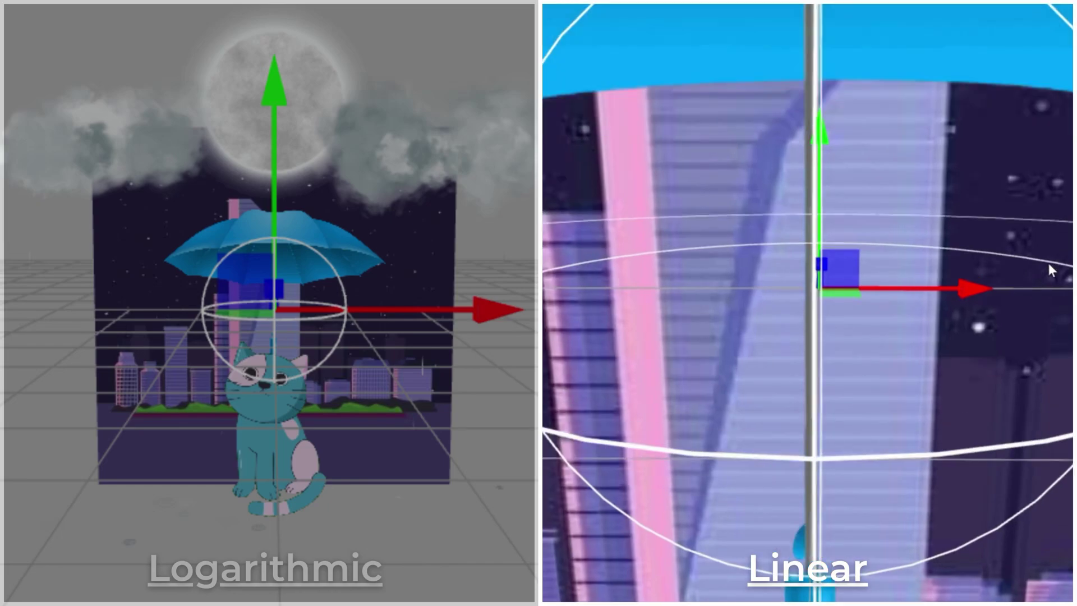
{"action": "scroll", "coordinate": [1050, 267], "scroll_direction": "up", "scroll_amount": 3}
{"action": "scroll", "coordinate": [1049, 267], "scroll_direction": "up", "scroll_amount": 3}
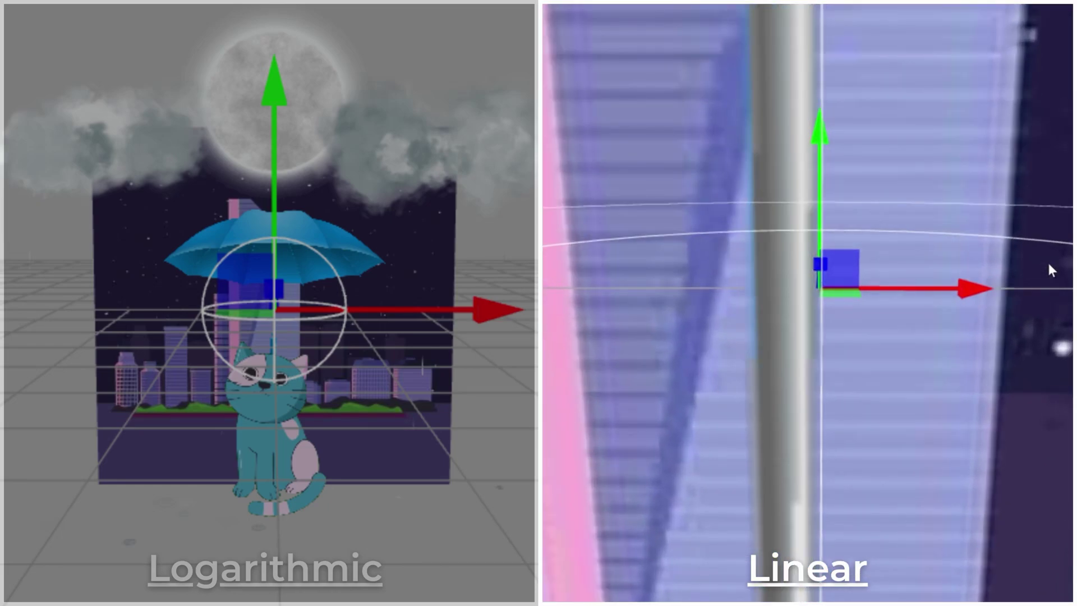
{"action": "scroll", "coordinate": [1049, 266], "scroll_direction": "up", "scroll_amount": 3}
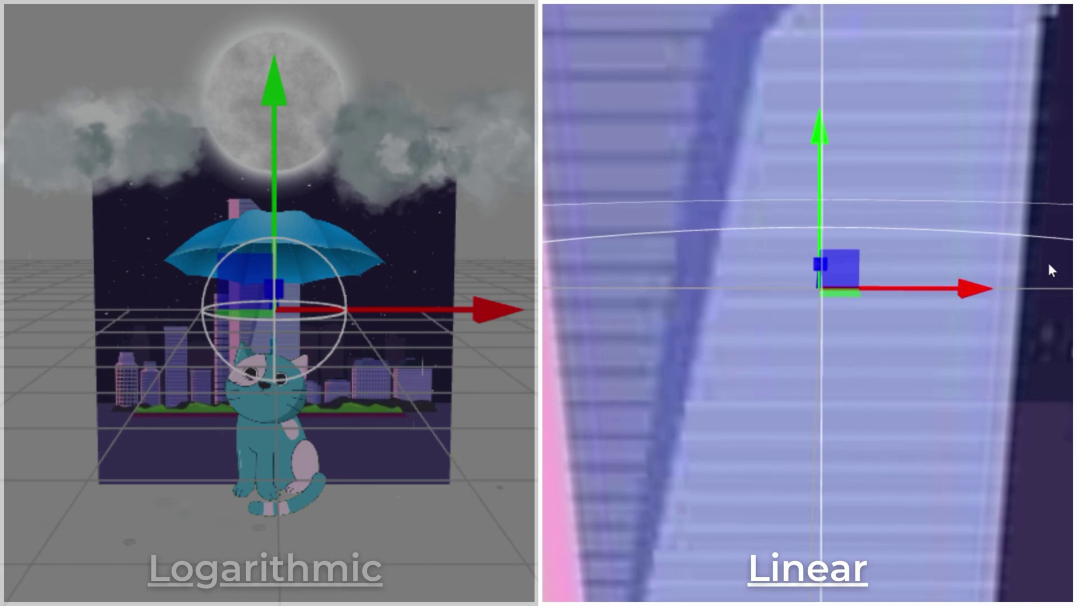
{"action": "scroll", "coordinate": [1048, 260], "scroll_direction": "up", "scroll_amount": 2}
{"action": "scroll", "coordinate": [1048, 261], "scroll_direction": "up", "scroll_amount": 3}
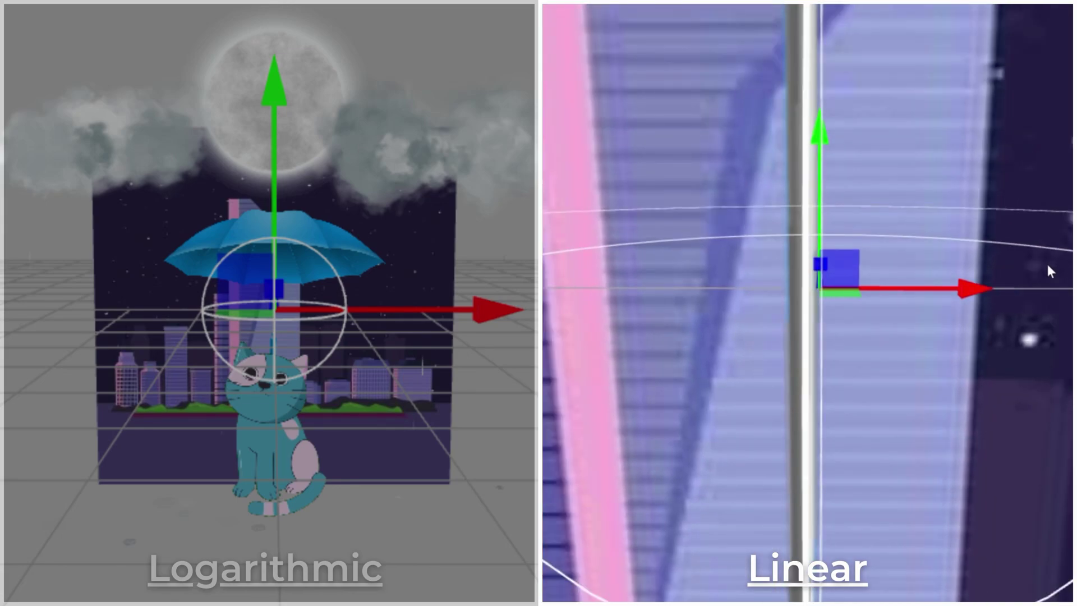
{"action": "scroll", "coordinate": [1046, 262], "scroll_direction": "up", "scroll_amount": 4}
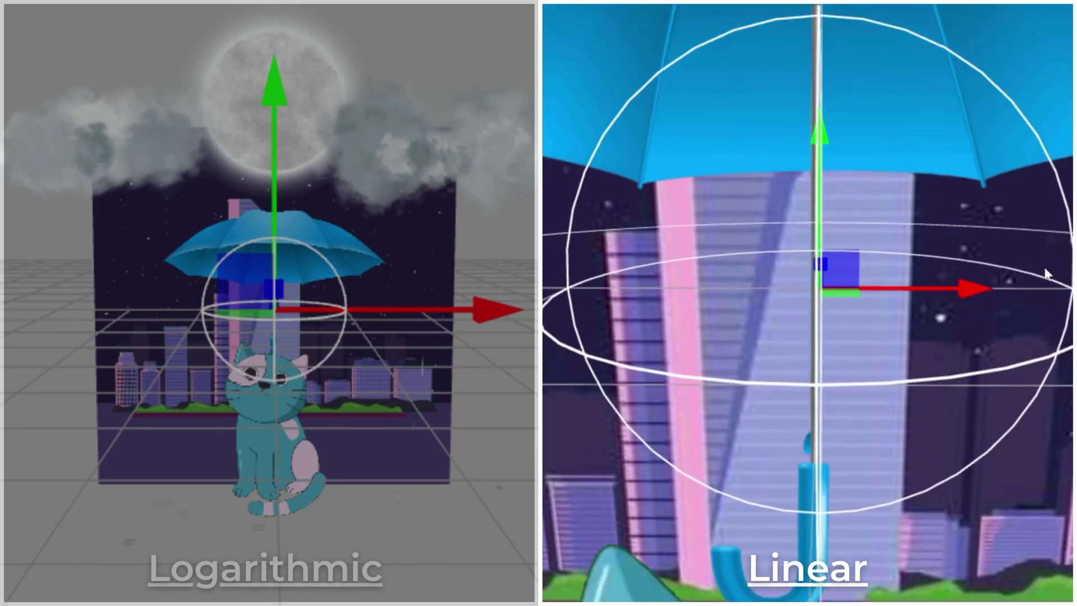
{"action": "scroll", "coordinate": [1043, 265], "scroll_direction": "down", "scroll_amount": 2}
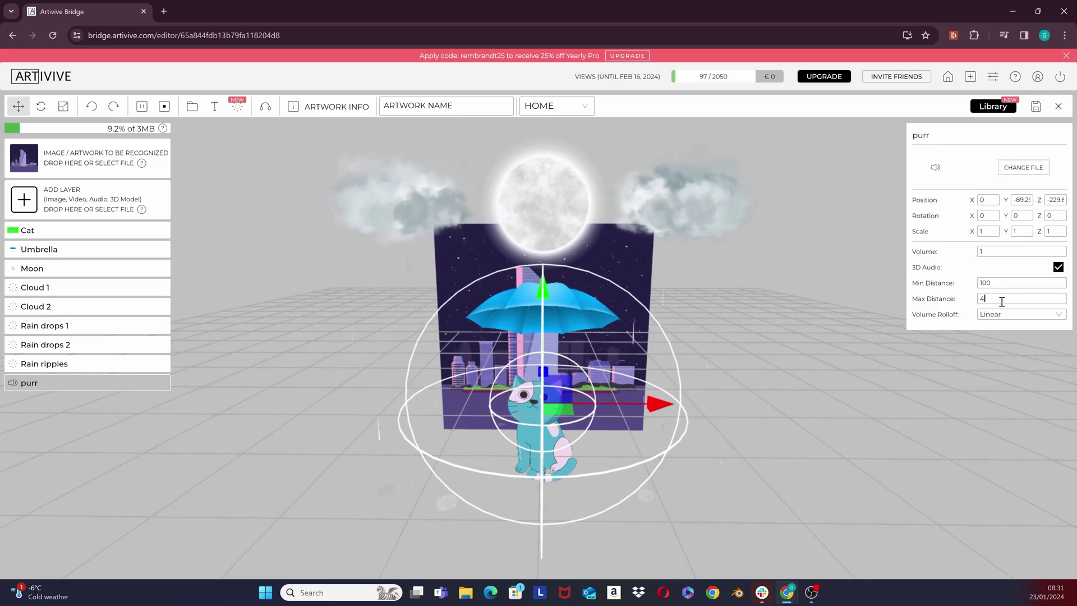
Step: Confirm 400 as the purr sound's maximum distance
{"action": "key", "text": "Return"}
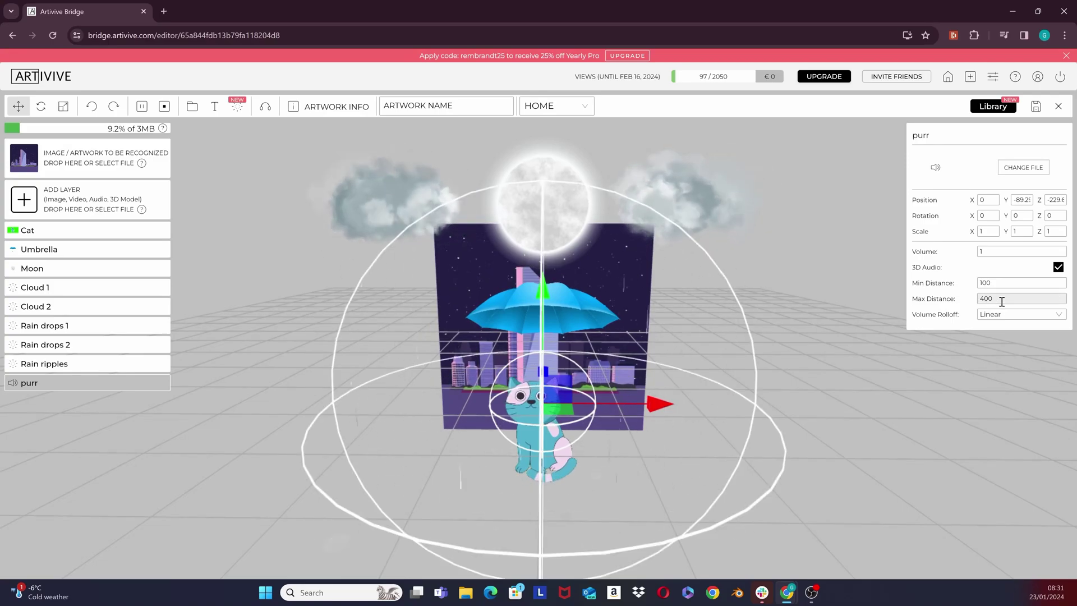
Step: Orbit and zoom around the enlarged range, checking the Cat and purr layers
{"action": "left_click_drag", "start_coordinate": [924, 492], "coordinate": [840, 460]}
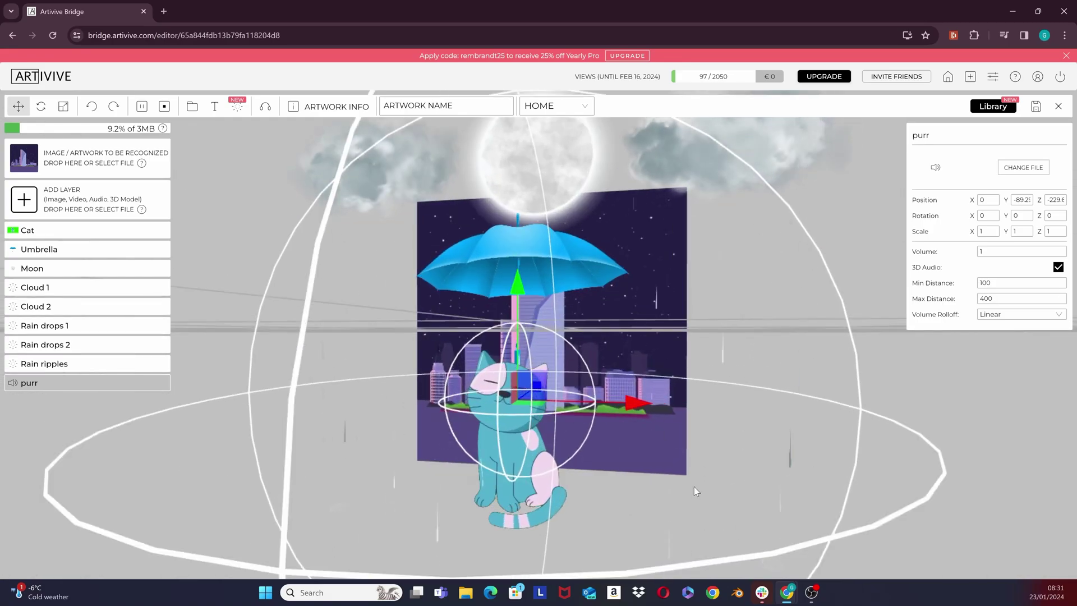
{"action": "scroll", "coordinate": [695, 487], "scroll_direction": "up", "scroll_amount": 5}
{"action": "scroll", "coordinate": [693, 486], "scroll_direction": "up", "scroll_amount": 2}
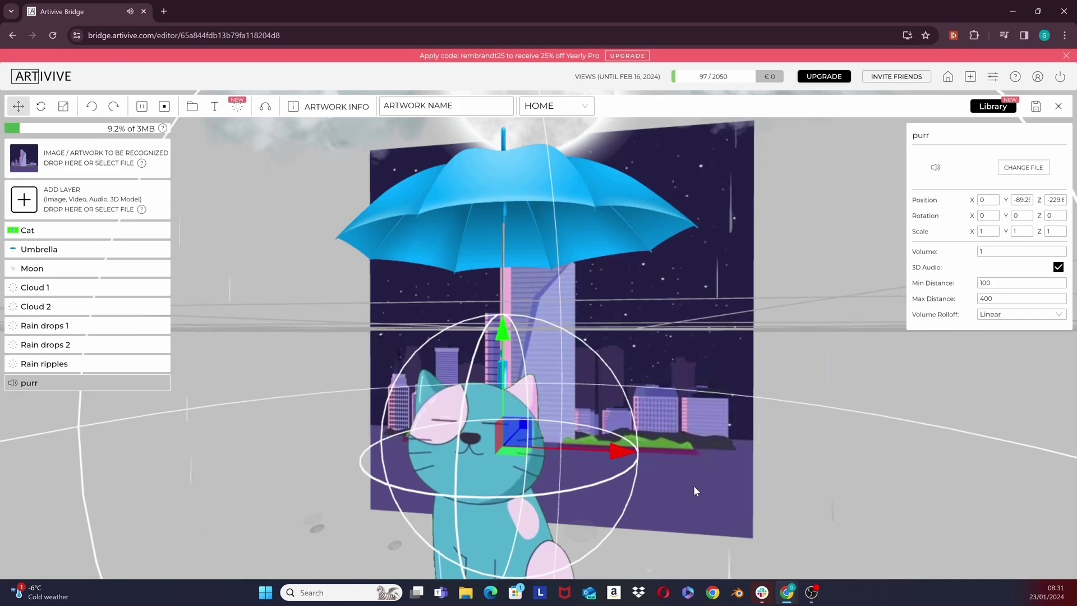
{"action": "scroll", "coordinate": [691, 490], "scroll_direction": "up", "scroll_amount": 3}
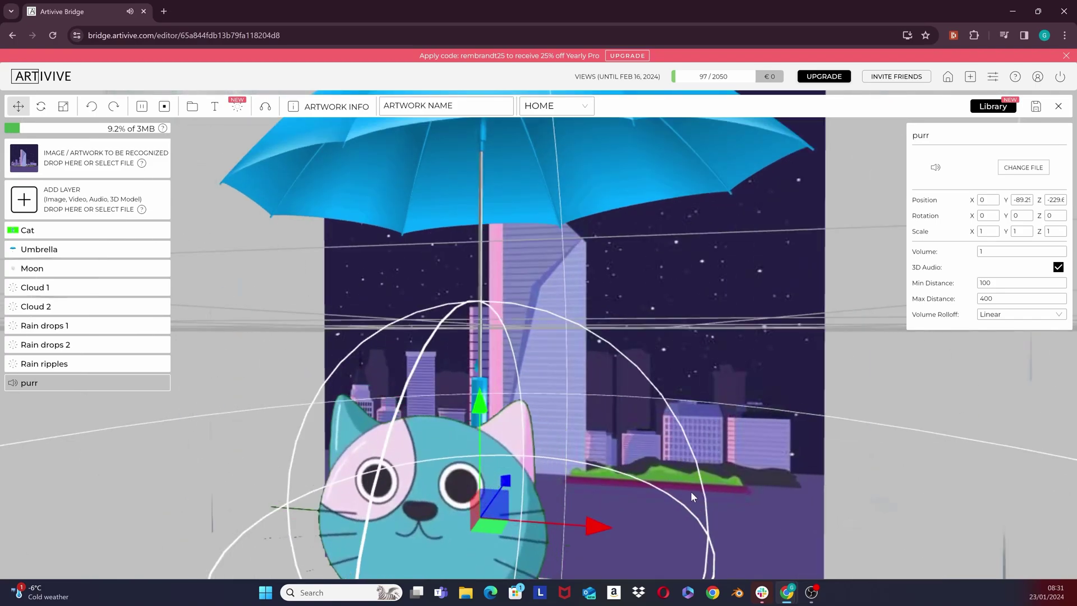
{"action": "scroll", "coordinate": [691, 490], "scroll_direction": "up", "scroll_amount": 3}
{"action": "left_click", "coordinate": [751, 502]}
{"action": "scroll", "coordinate": [758, 474], "scroll_direction": "up", "scroll_amount": 6}
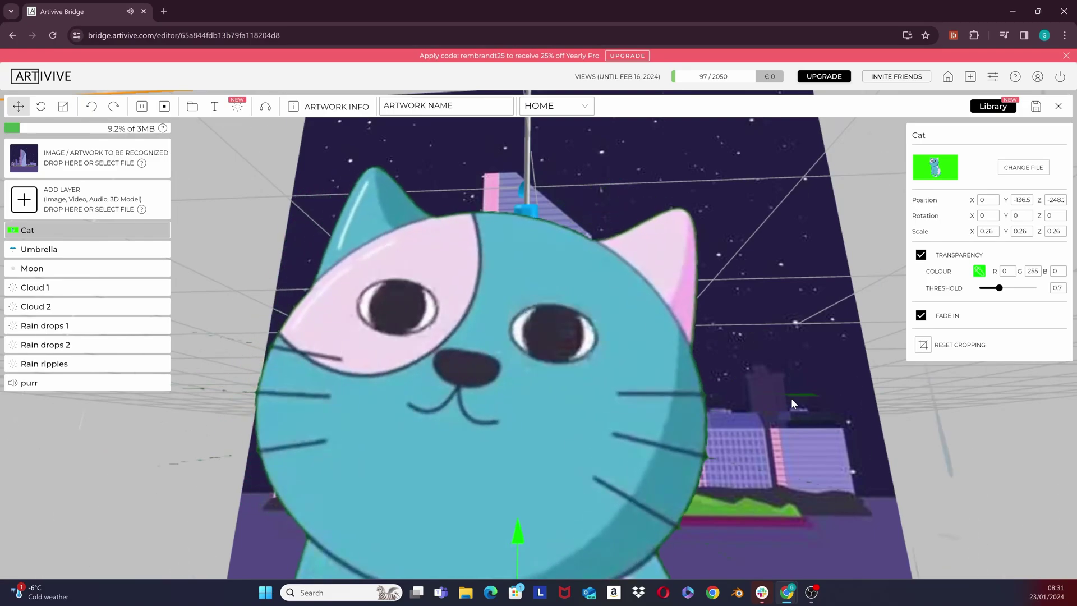
{"action": "left_click_drag", "start_coordinate": [791, 403], "coordinate": [772, 428]}
{"action": "scroll", "coordinate": [761, 429], "scroll_direction": "down", "scroll_amount": 5}
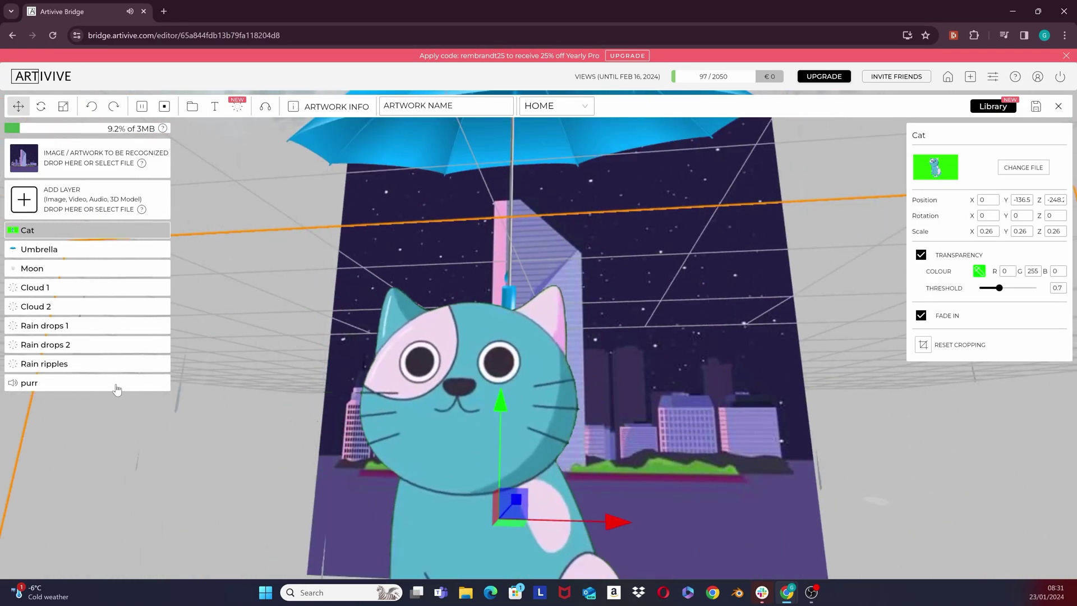
{"action": "left_click", "coordinate": [77, 382]}
{"action": "scroll", "coordinate": [560, 457], "scroll_direction": "down", "scroll_amount": 2}
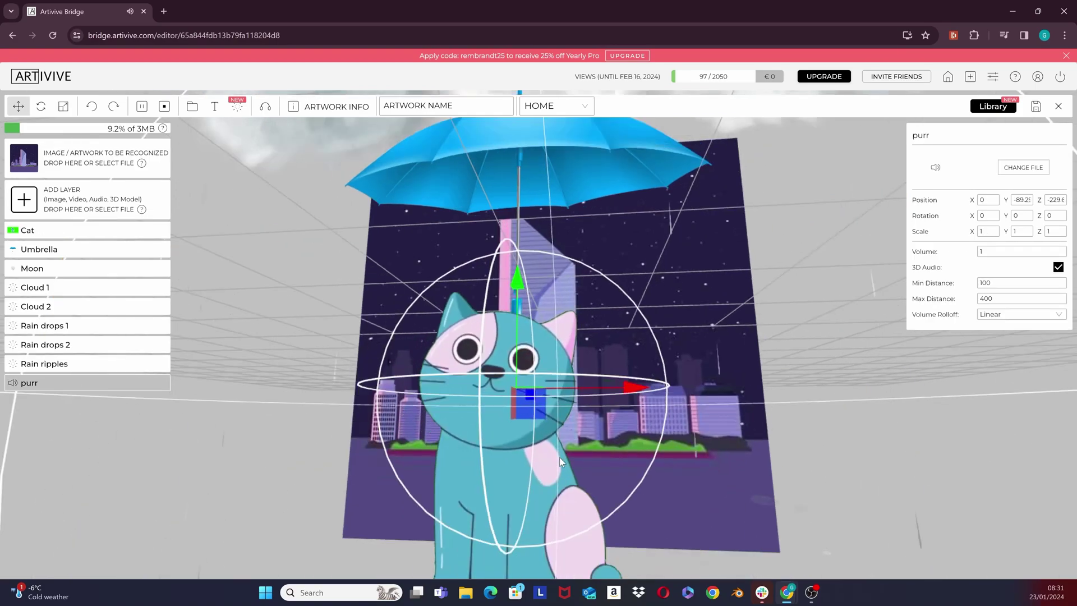
{"action": "scroll", "coordinate": [560, 456], "scroll_direction": "down", "scroll_amount": 2}
{"action": "scroll", "coordinate": [560, 457], "scroll_direction": "down", "scroll_amount": 5}
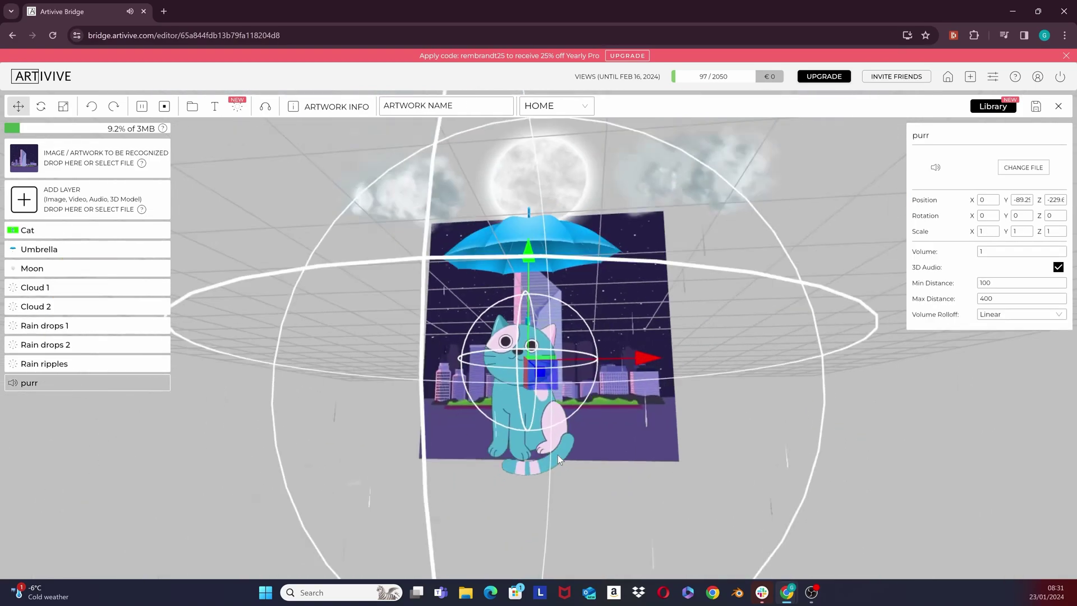
Step: Add rain.mp3 from Downloads as a new sound layer
{"action": "left_click_drag", "start_coordinate": [765, 389], "coordinate": [762, 525]}
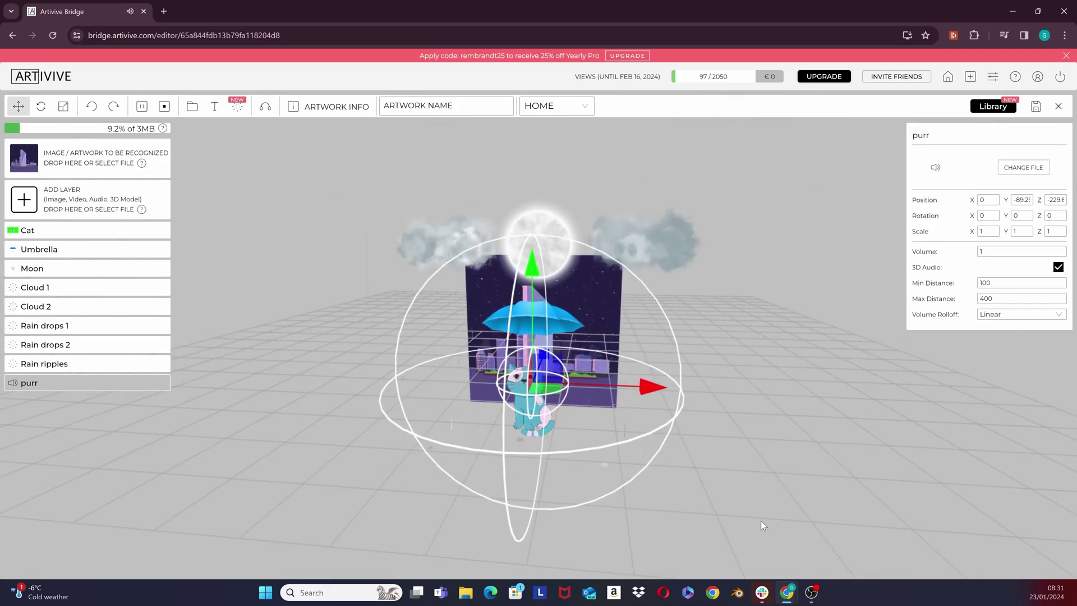
{"action": "left_click", "coordinate": [768, 483]}
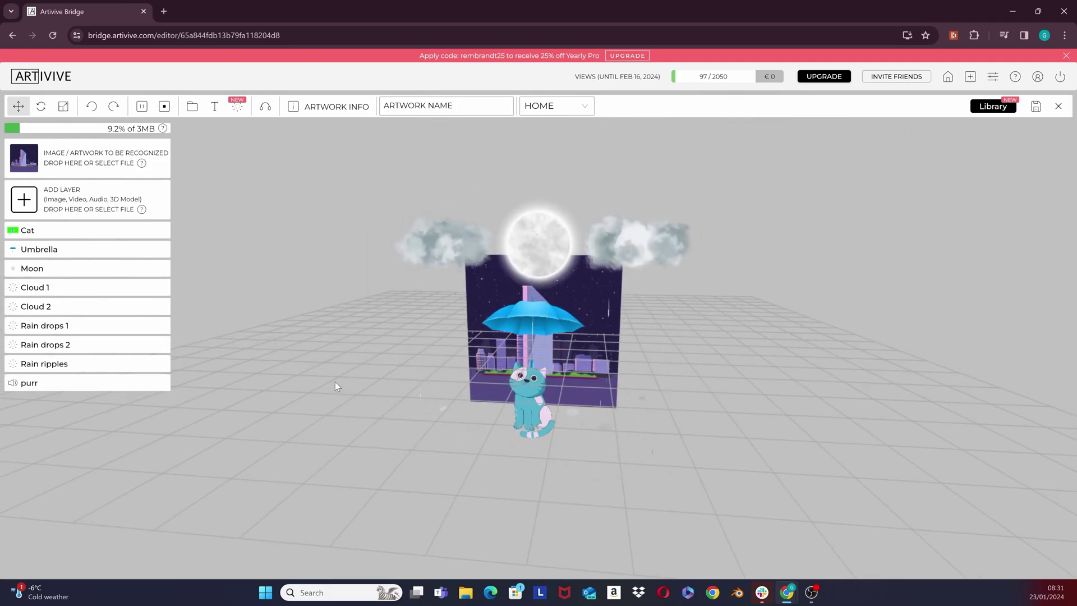
{"action": "left_click", "coordinate": [108, 204]}
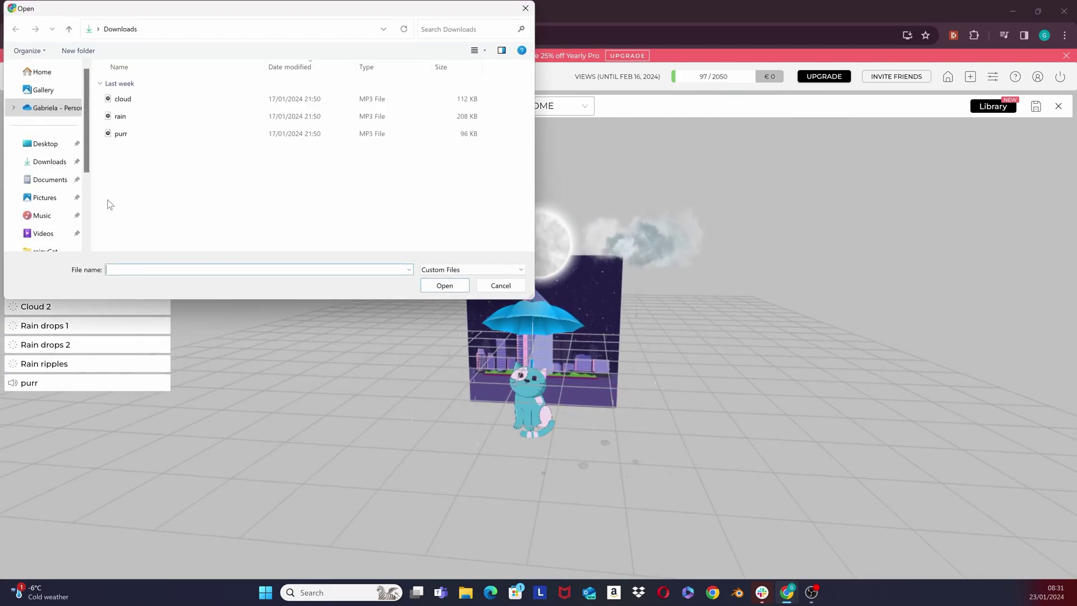
{"action": "left_click", "coordinate": [120, 117]}
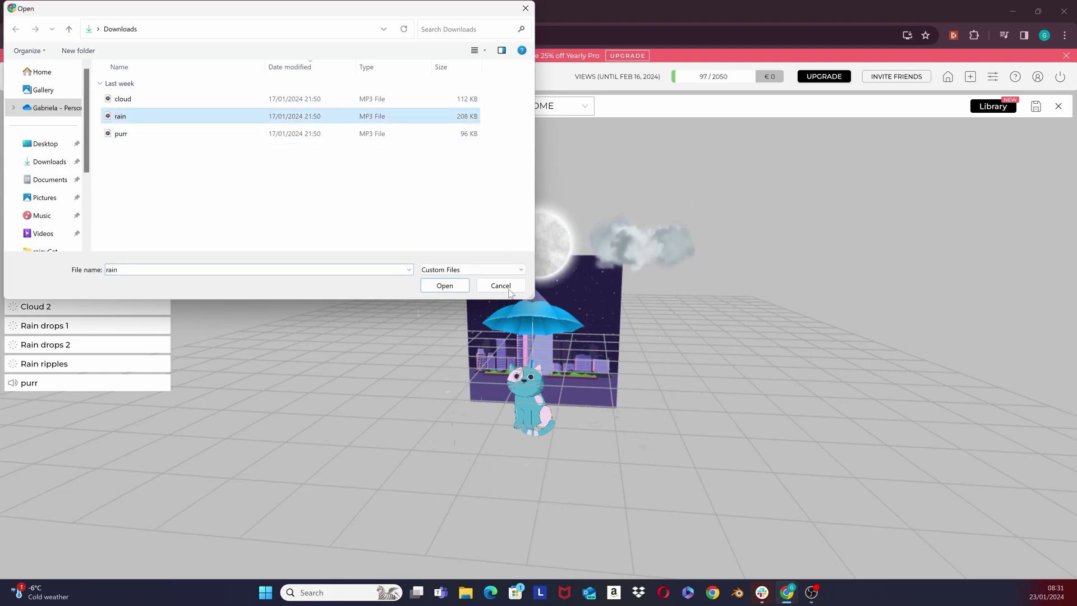
{"action": "left_click", "coordinate": [457, 286]}
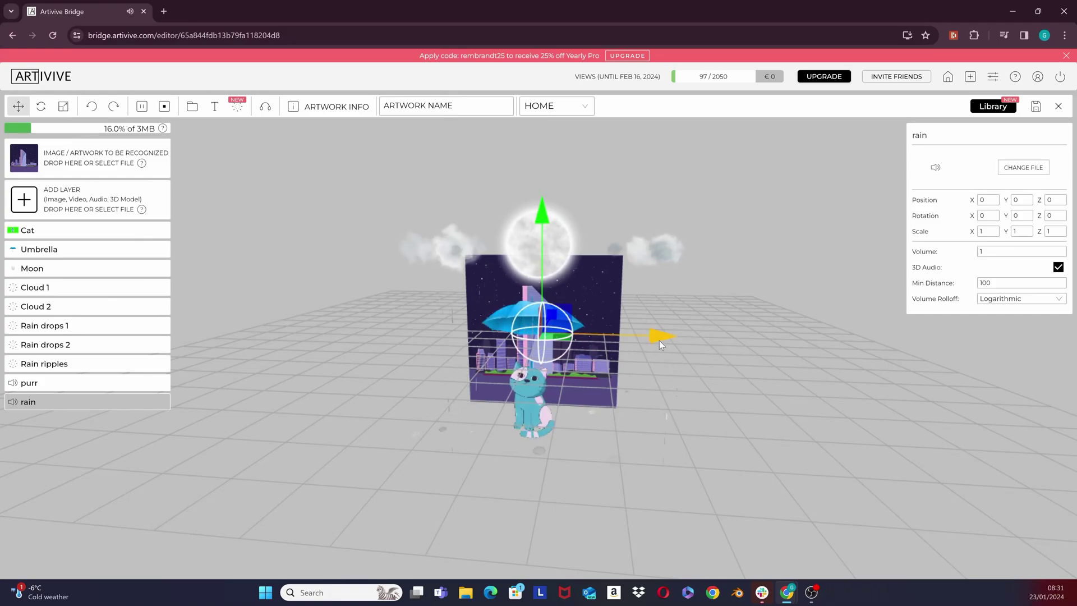
Step: Drag the rain sound right to X 333.7 and back to Z -123.6
{"action": "left_click_drag", "start_coordinate": [719, 344], "coordinate": [771, 340]}
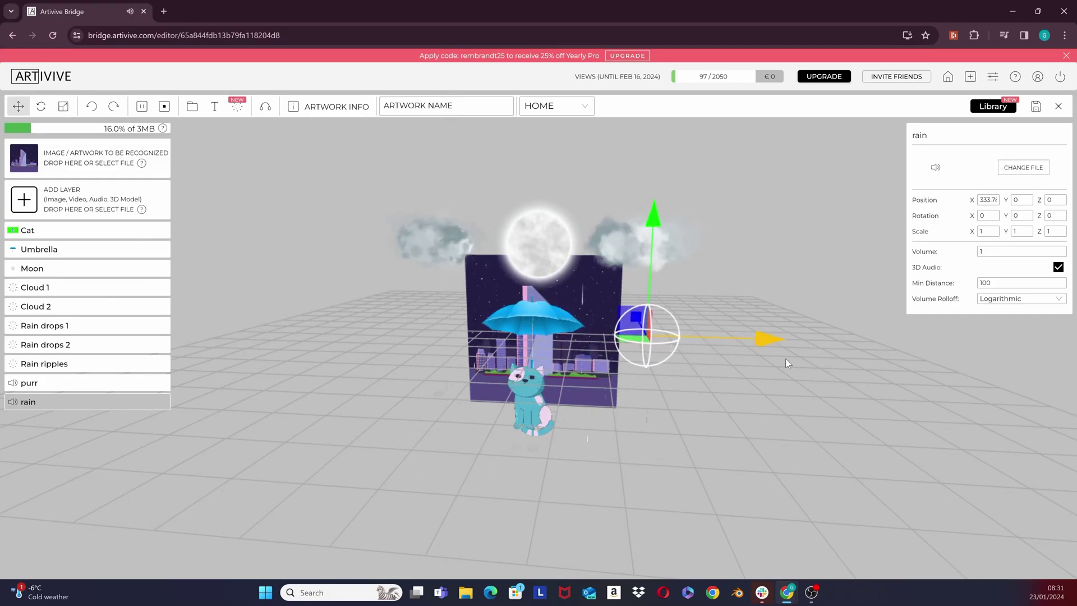
{"action": "left_click_drag", "start_coordinate": [743, 435], "coordinate": [542, 392]}
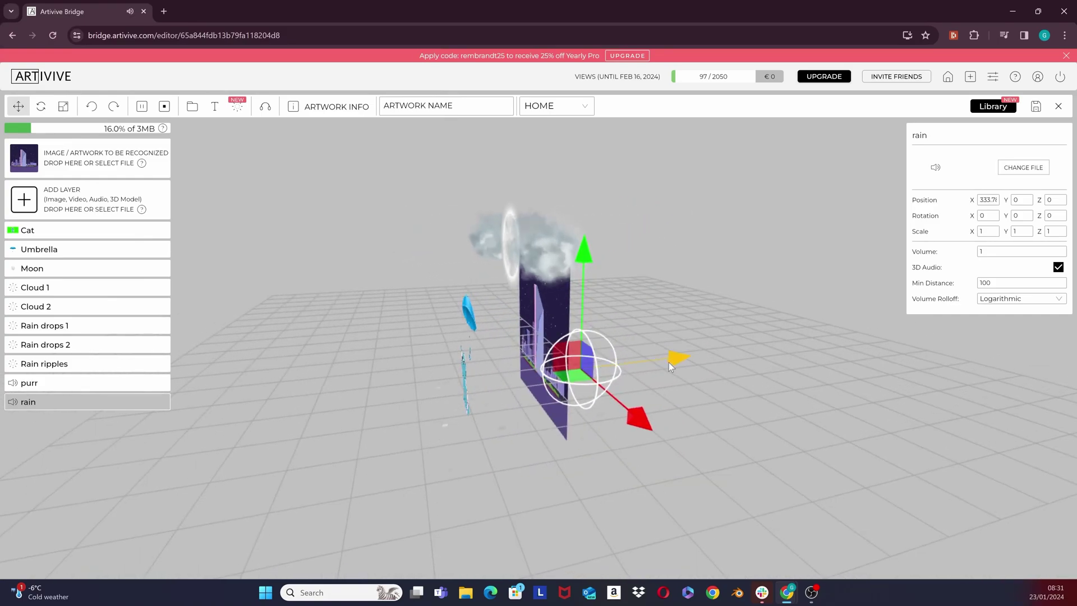
{"action": "left_click_drag", "start_coordinate": [673, 364], "coordinate": [638, 363]}
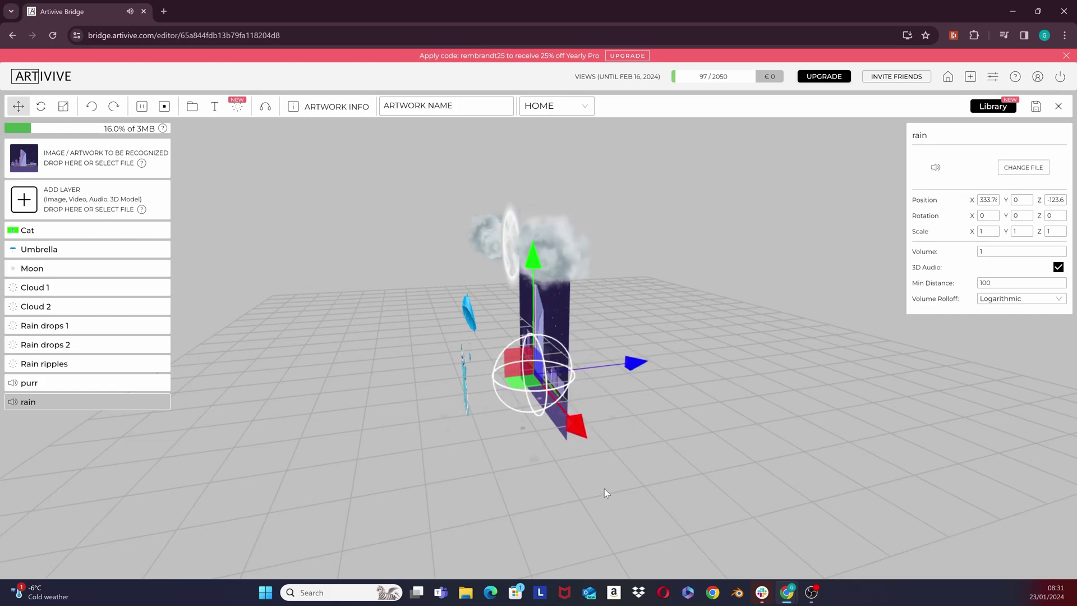
{"action": "left_click_drag", "start_coordinate": [604, 489], "coordinate": [806, 443]}
{"action": "scroll", "coordinate": [807, 443], "scroll_direction": "up", "scroll_amount": 3}
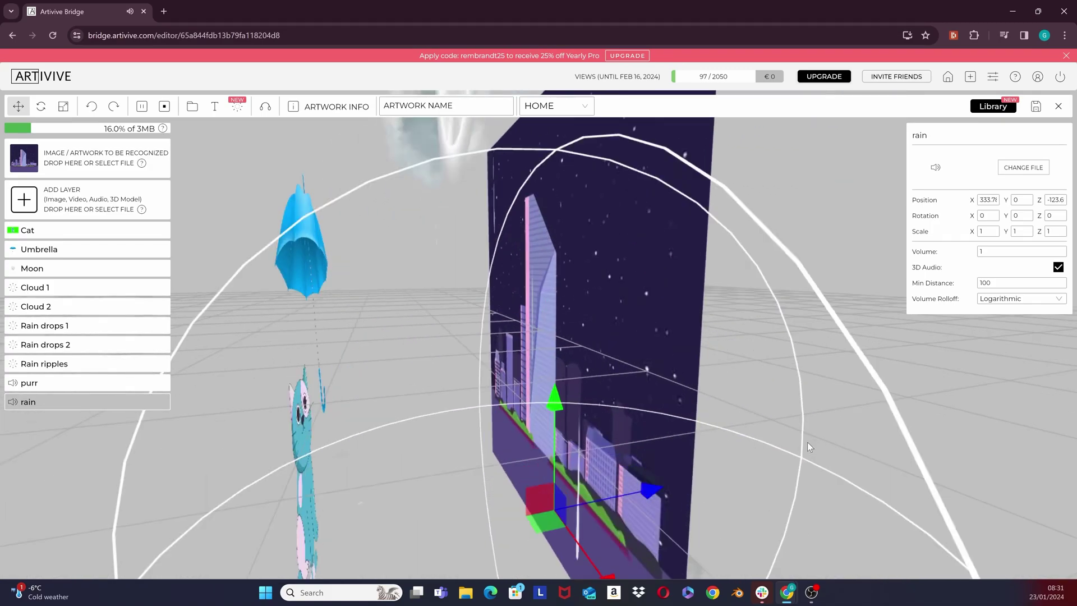
{"action": "scroll", "coordinate": [808, 442], "scroll_direction": "down", "scroll_amount": 5}
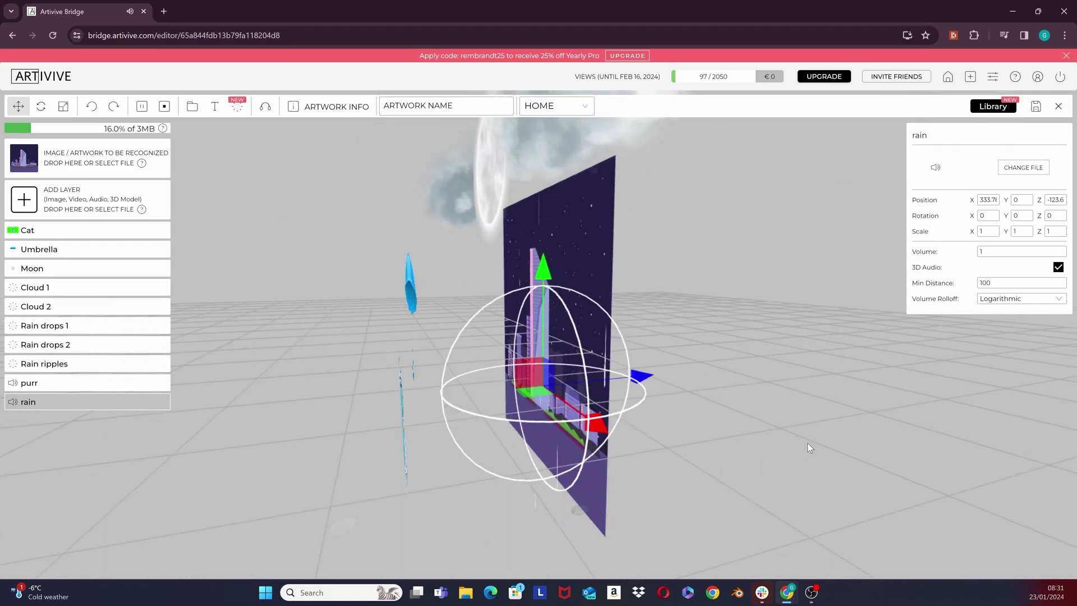
{"action": "left_click_drag", "start_coordinate": [833, 513], "coordinate": [938, 504]}
{"action": "scroll", "coordinate": [918, 472], "scroll_direction": "down", "scroll_amount": 2}
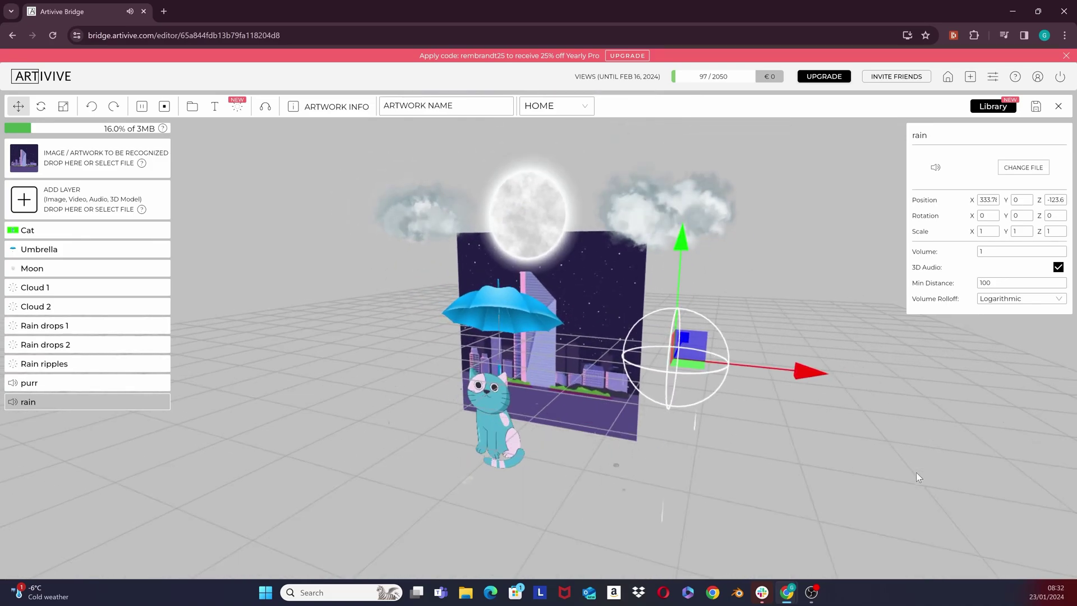
{"action": "scroll", "coordinate": [914, 477], "scroll_direction": "down", "scroll_amount": 2}
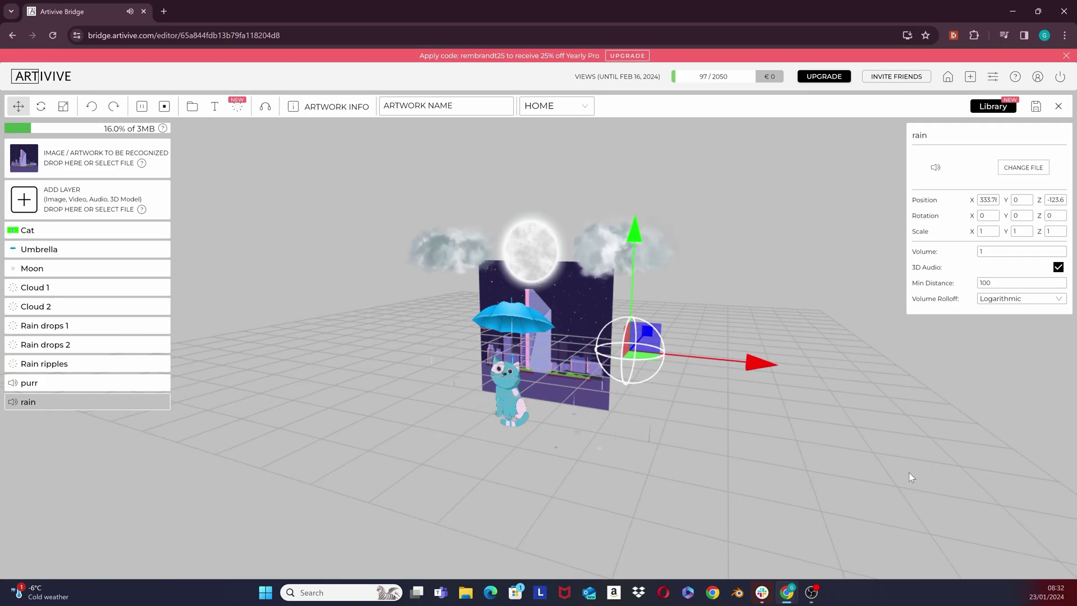
{"action": "left_click_drag", "start_coordinate": [909, 473], "coordinate": [633, 476]}
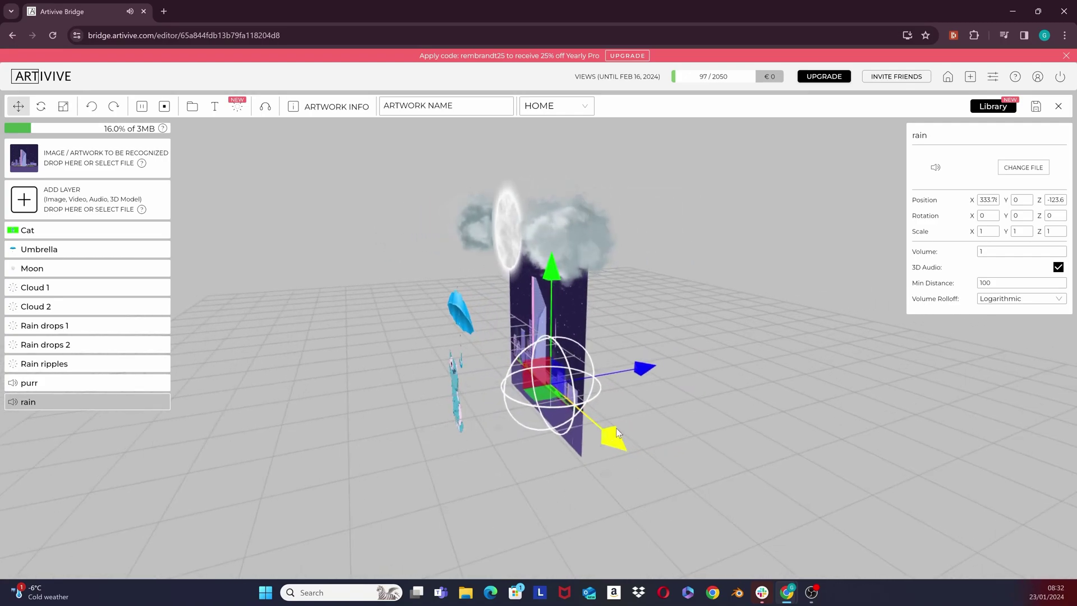
Step: Bring the rain sound left to X 20.6, ending at Z -91.49
{"action": "left_click_drag", "start_coordinate": [617, 432], "coordinate": [574, 387]}
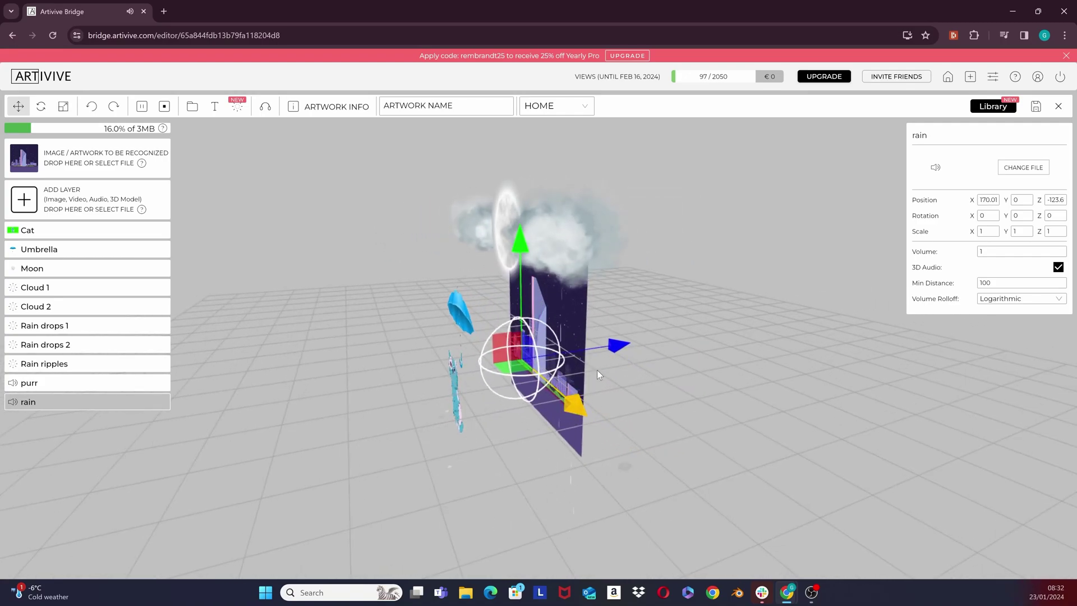
{"action": "left_click_drag", "start_coordinate": [629, 346], "coordinate": [631, 346]}
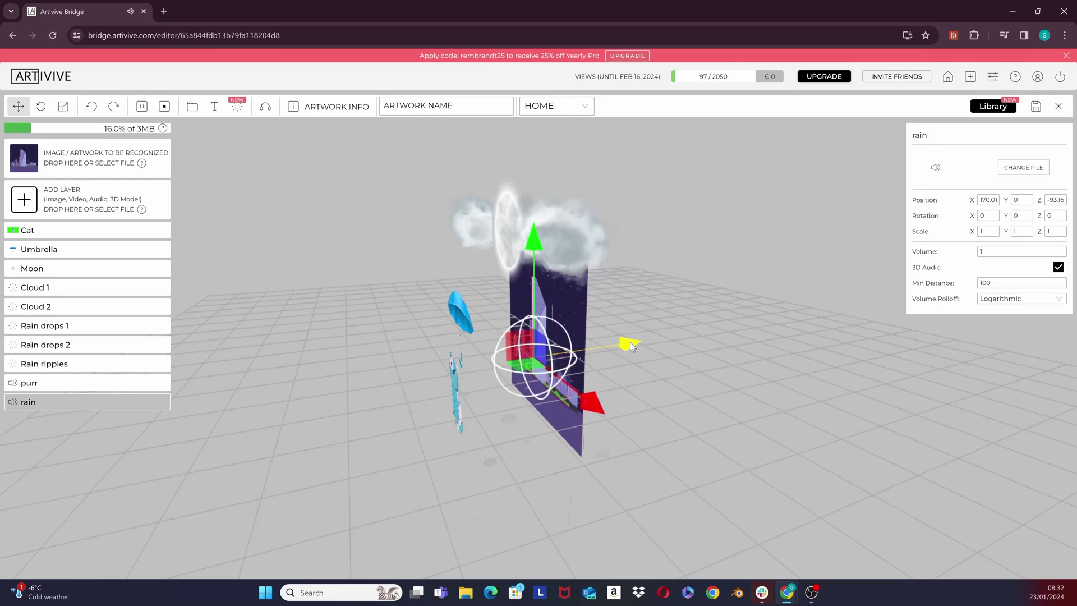
{"action": "left_click_drag", "start_coordinate": [603, 470], "coordinate": [900, 517]}
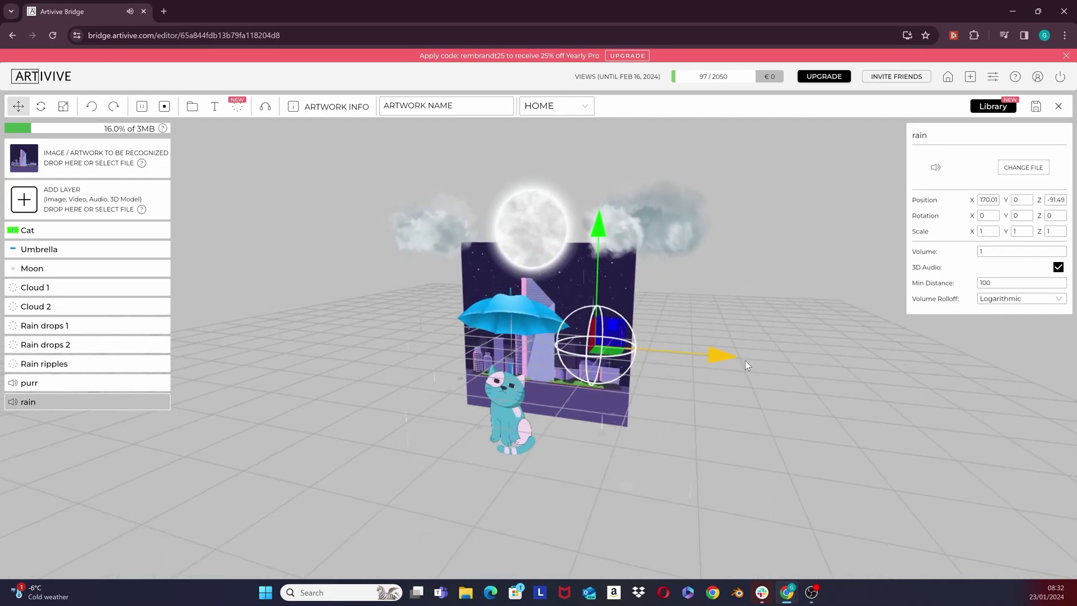
{"action": "left_click_drag", "start_coordinate": [746, 364], "coordinate": [656, 348]}
{"action": "left_click_drag", "start_coordinate": [729, 443], "coordinate": [775, 457]}
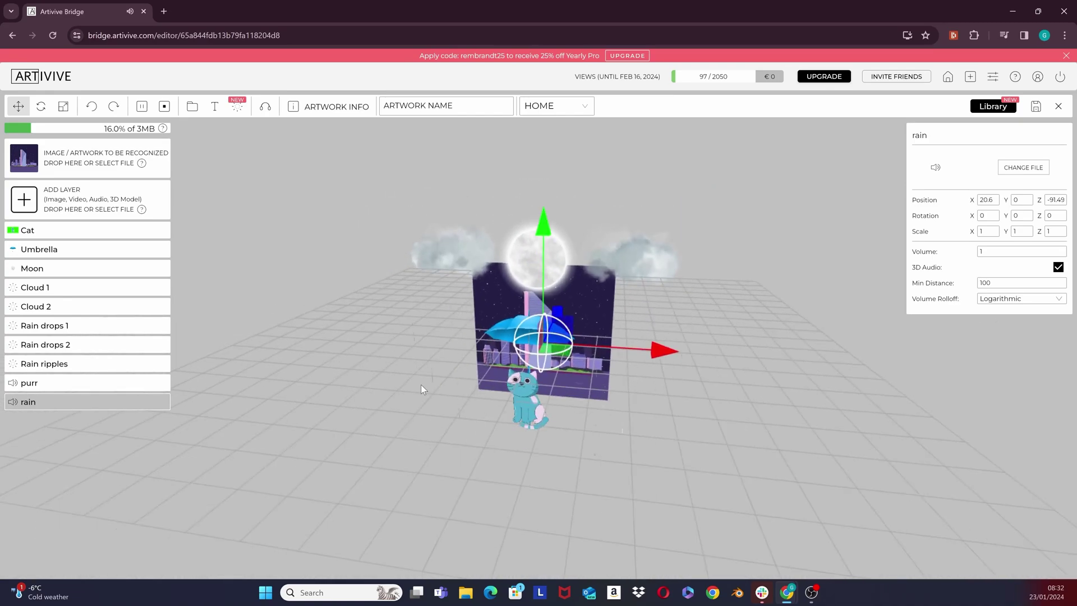
Step: Add cloud.mp3 as a new sound layer
{"action": "left_click", "coordinate": [89, 197]}
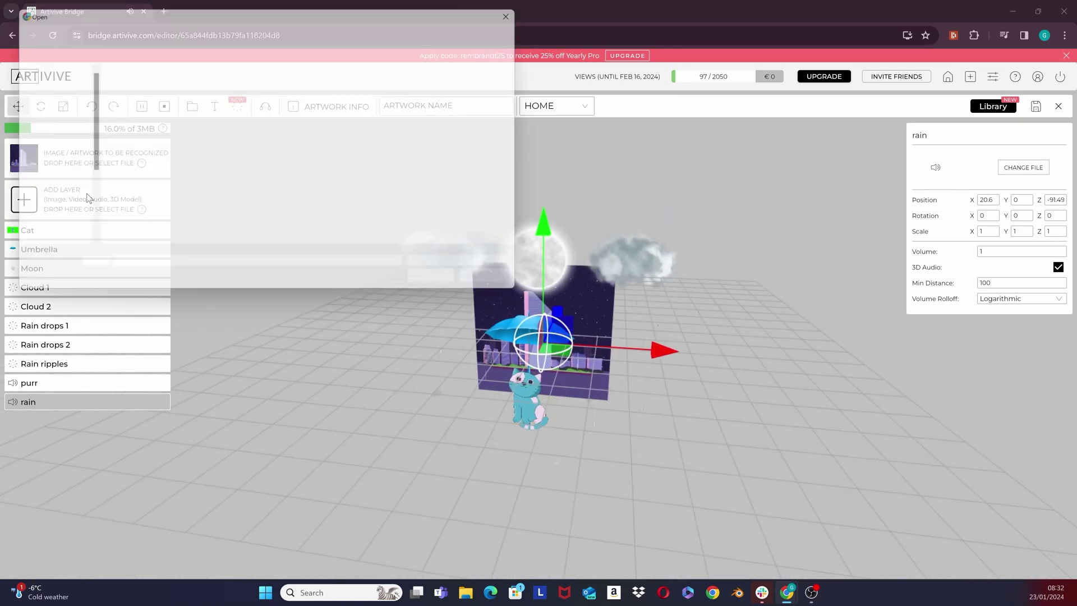
{"action": "left_click", "coordinate": [139, 100]}
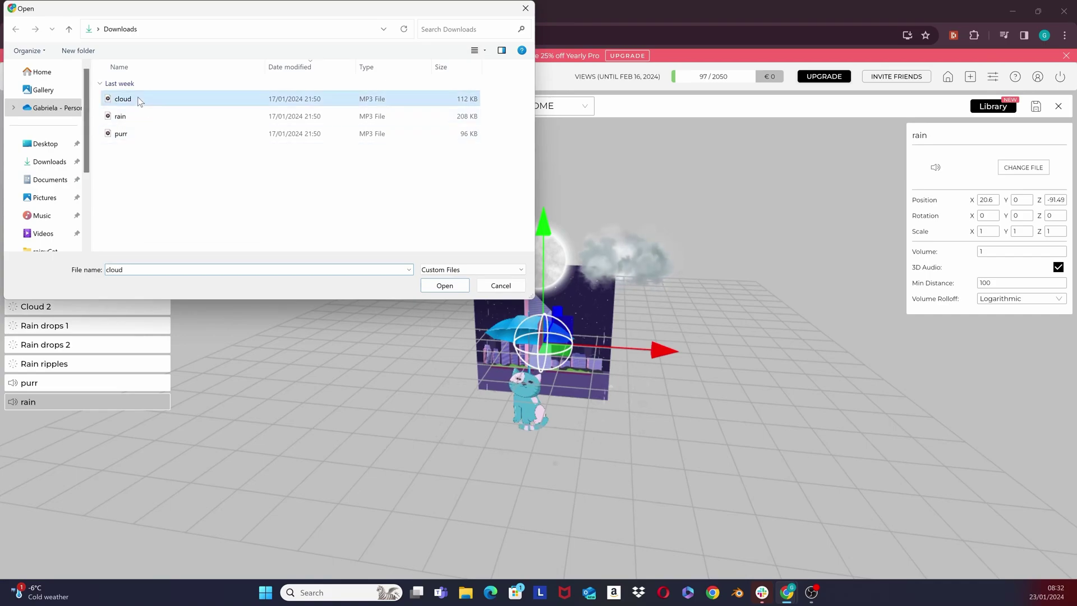
{"action": "left_click", "coordinate": [445, 285]}
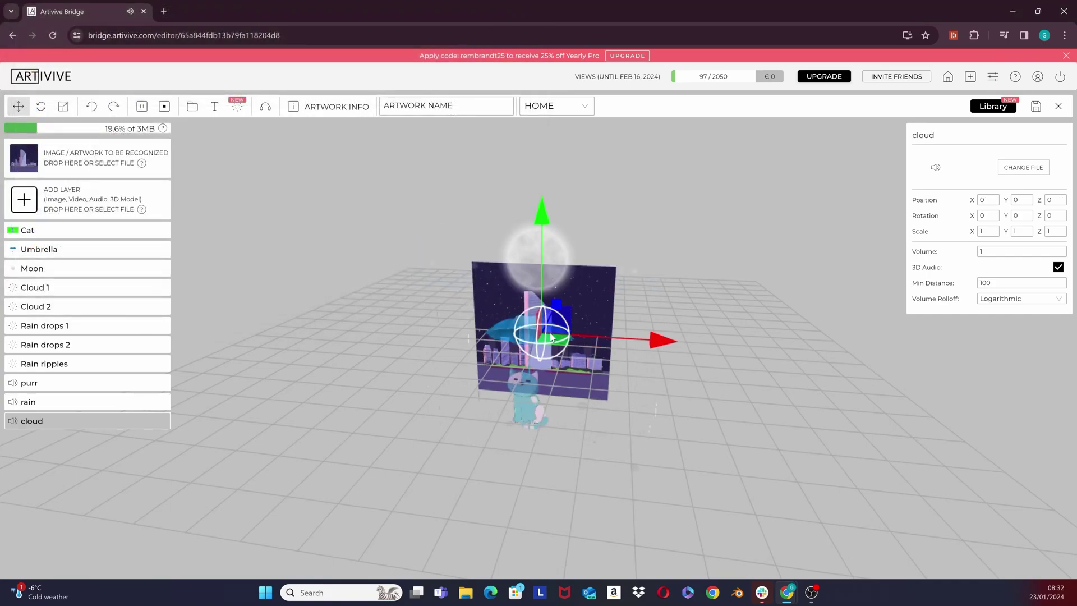
Step: Move the cloud sound to X 277.0, Y 286.3, Z -67.91 beside the right-hand cloud
{"action": "left_click_drag", "start_coordinate": [657, 339], "coordinate": [764, 343]}
{"action": "left_click_drag", "start_coordinate": [654, 224], "coordinate": [653, 139]}
{"action": "left_click_drag", "start_coordinate": [775, 270], "coordinate": [748, 268]}
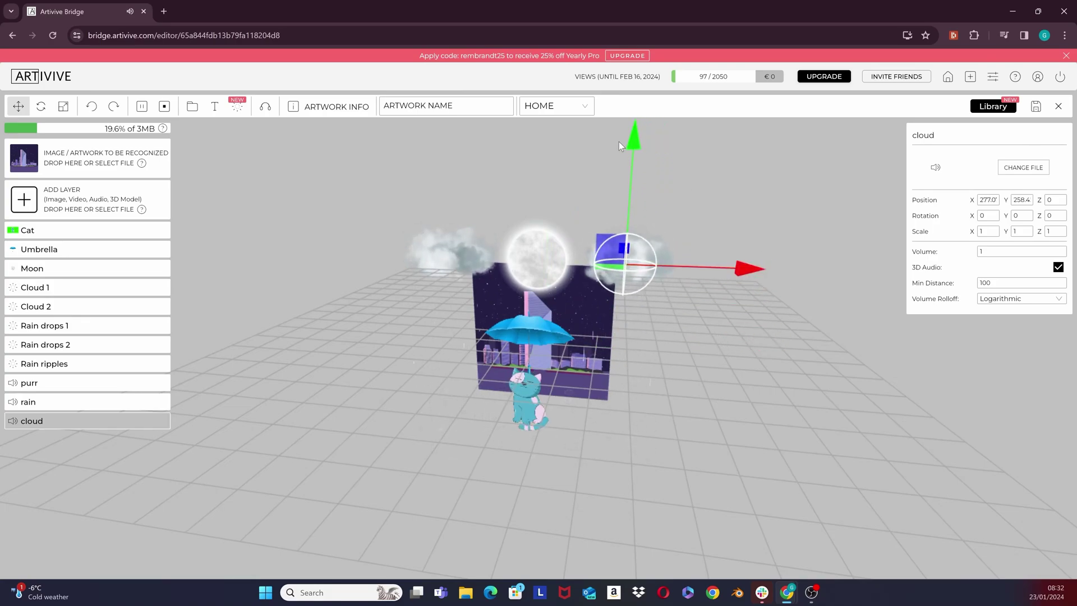
{"action": "left_click_drag", "start_coordinate": [633, 146], "coordinate": [634, 136]}
{"action": "left_click_drag", "start_coordinate": [806, 341], "coordinate": [611, 324]}
{"action": "left_click_drag", "start_coordinate": [657, 287], "coordinate": [647, 286]}
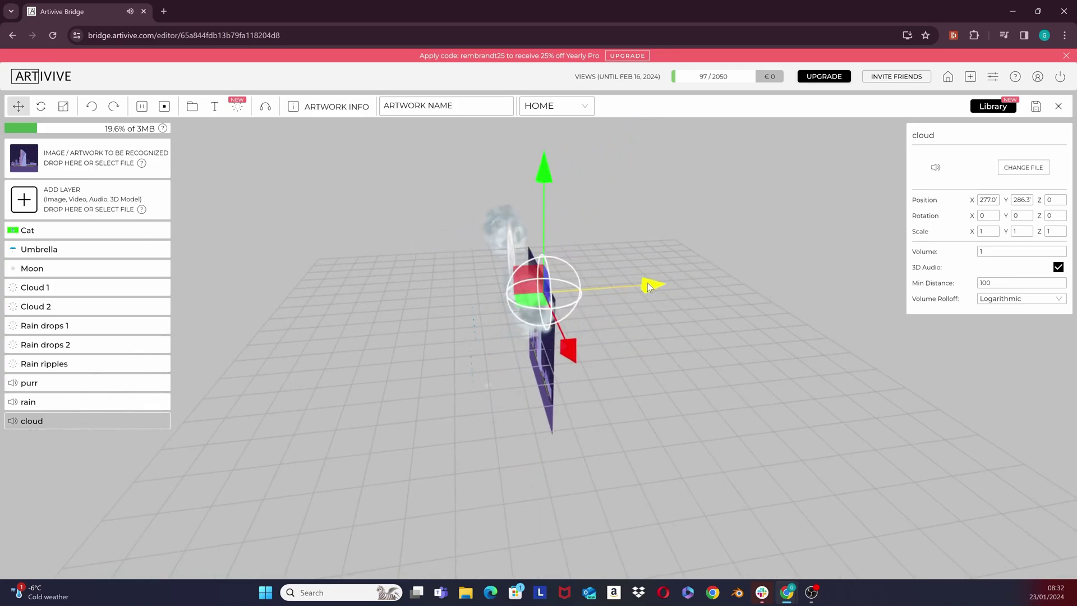
{"action": "left_click_drag", "start_coordinate": [580, 349], "coordinate": [581, 324]}
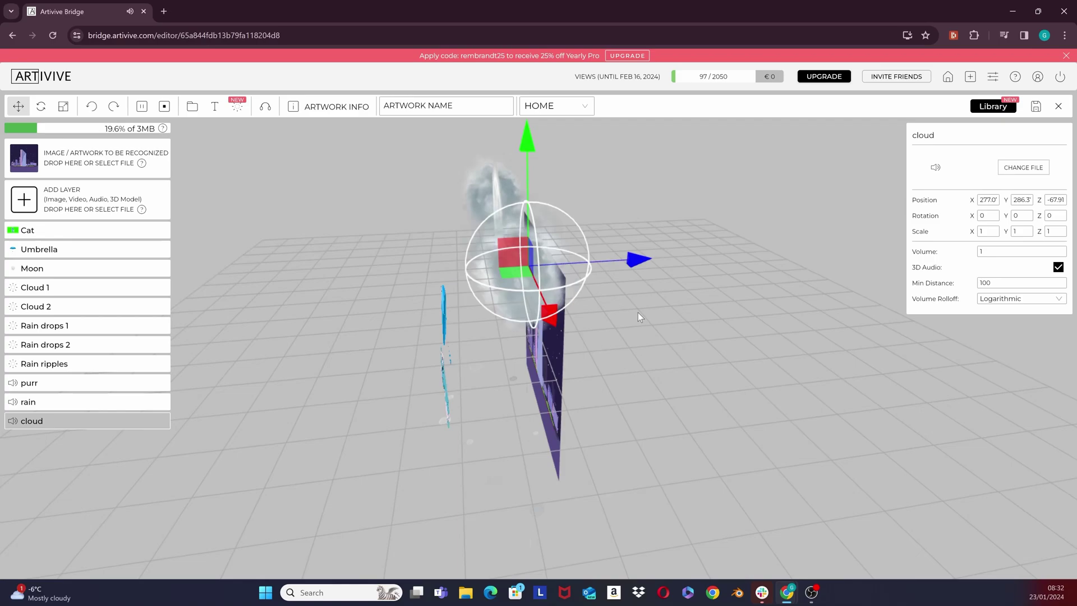
{"action": "scroll", "coordinate": [641, 312], "scroll_direction": "up", "scroll_amount": 6}
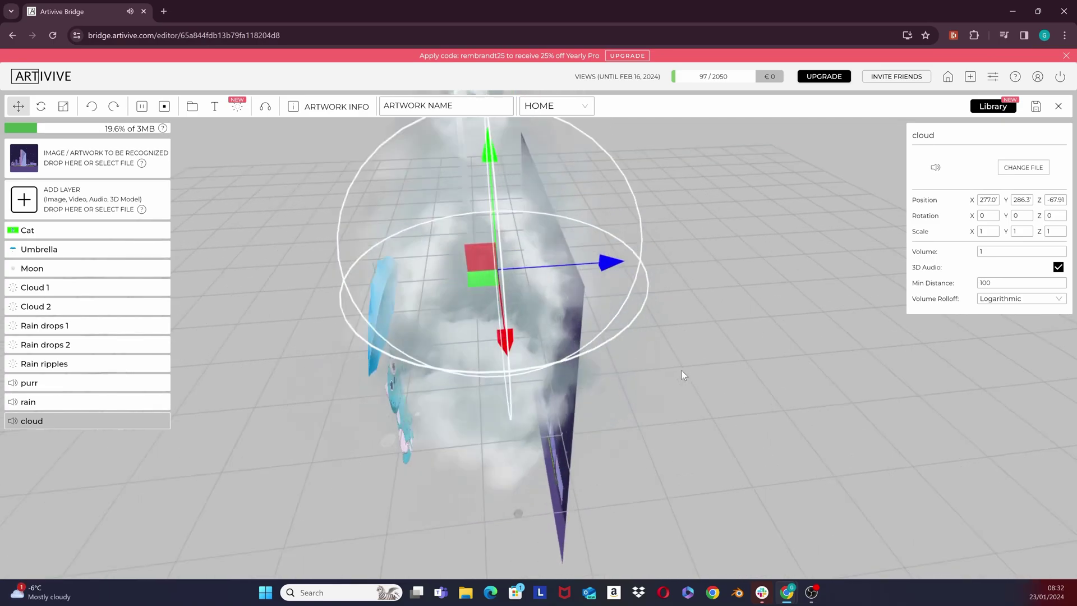
{"action": "scroll", "coordinate": [682, 370], "scroll_direction": "up", "scroll_amount": 3}
{"action": "scroll", "coordinate": [682, 370], "scroll_direction": "down", "scroll_amount": 6}
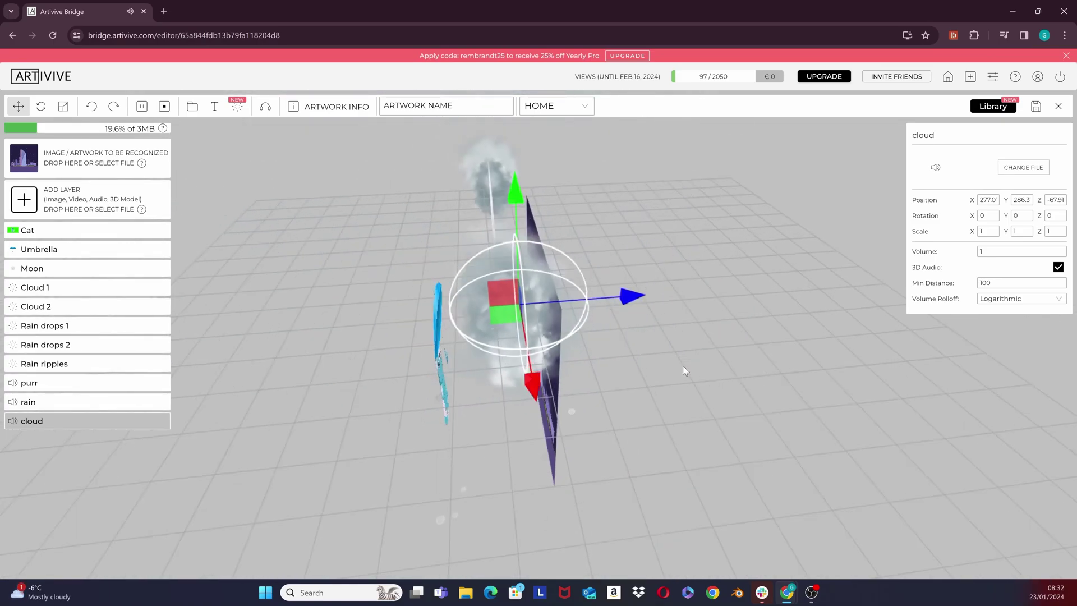
{"action": "left_click_drag", "start_coordinate": [623, 486], "coordinate": [981, 359]}
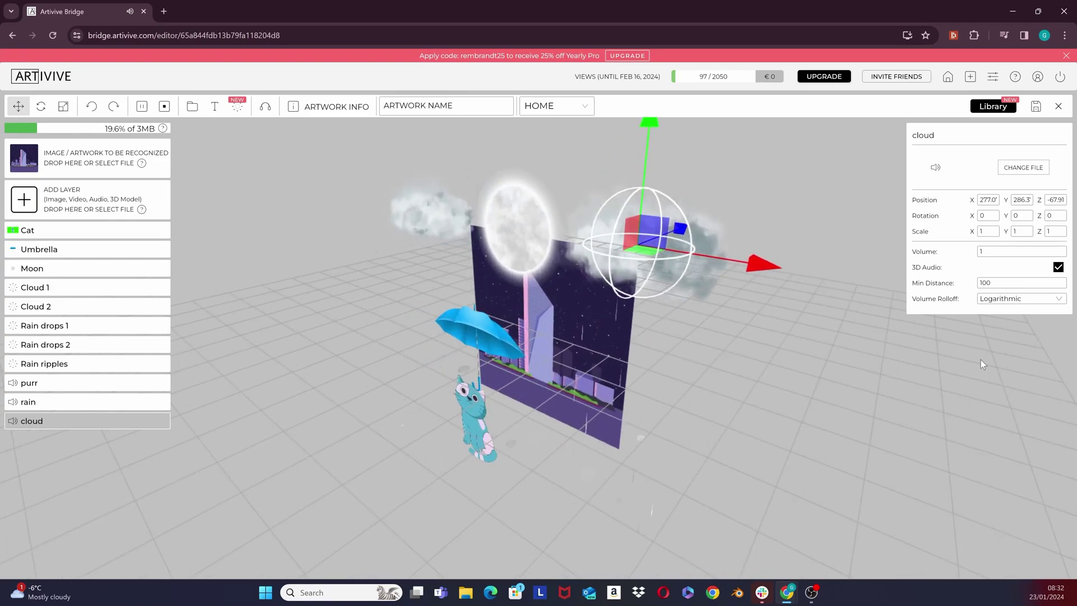
Step: Set the cloud sound's volume rolloff to Linear and inspect its 260 range sphere
{"action": "left_click", "coordinate": [1021, 298]}
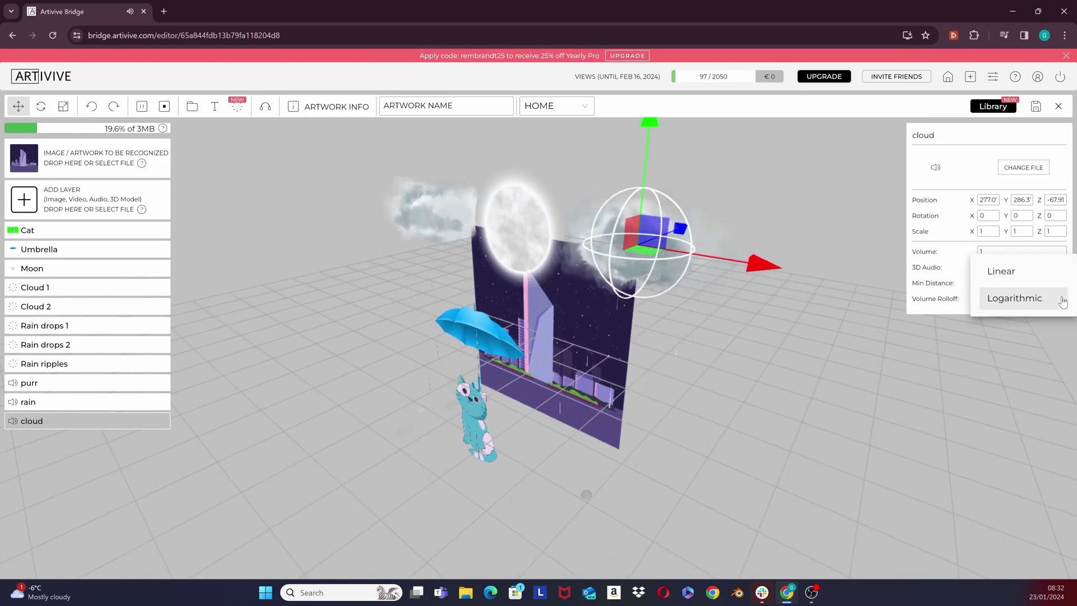
{"action": "left_click", "coordinate": [1018, 274]}
{"action": "left_click_drag", "start_coordinate": [920, 390], "coordinate": [773, 421]}
{"action": "scroll", "coordinate": [682, 335], "scroll_direction": "up", "scroll_amount": 10}
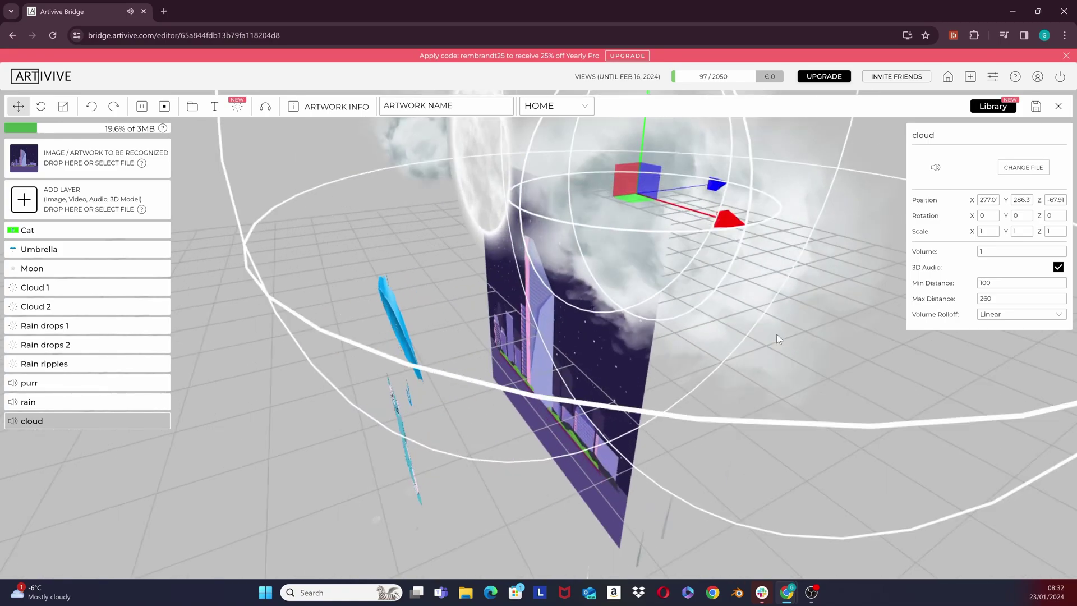
{"action": "scroll", "coordinate": [882, 382], "scroll_direction": "up", "scroll_amount": 10}
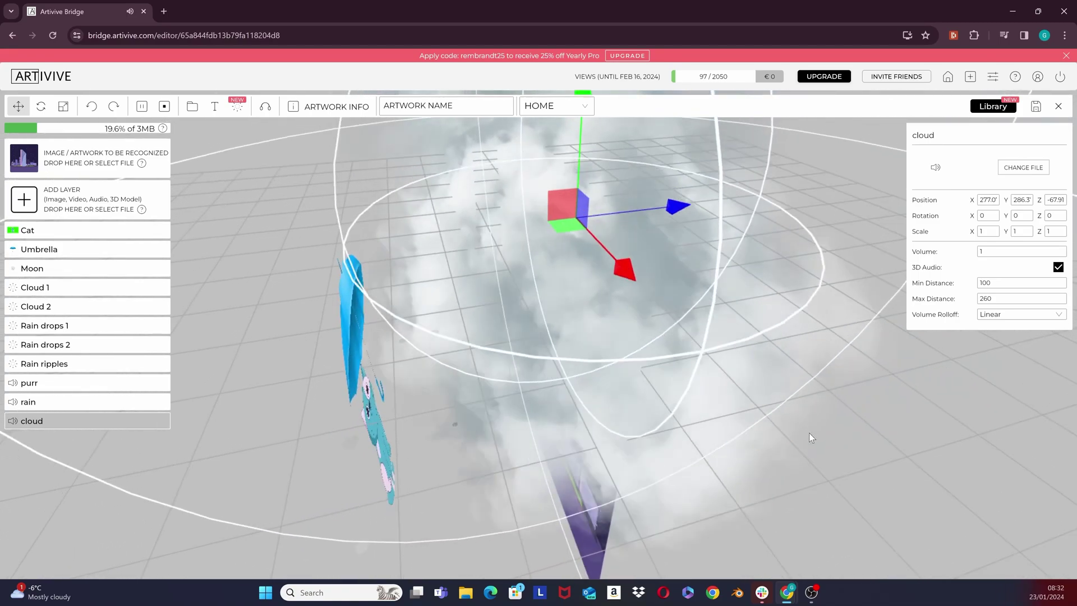
{"action": "scroll", "coordinate": [786, 423], "scroll_direction": "up", "scroll_amount": 10}
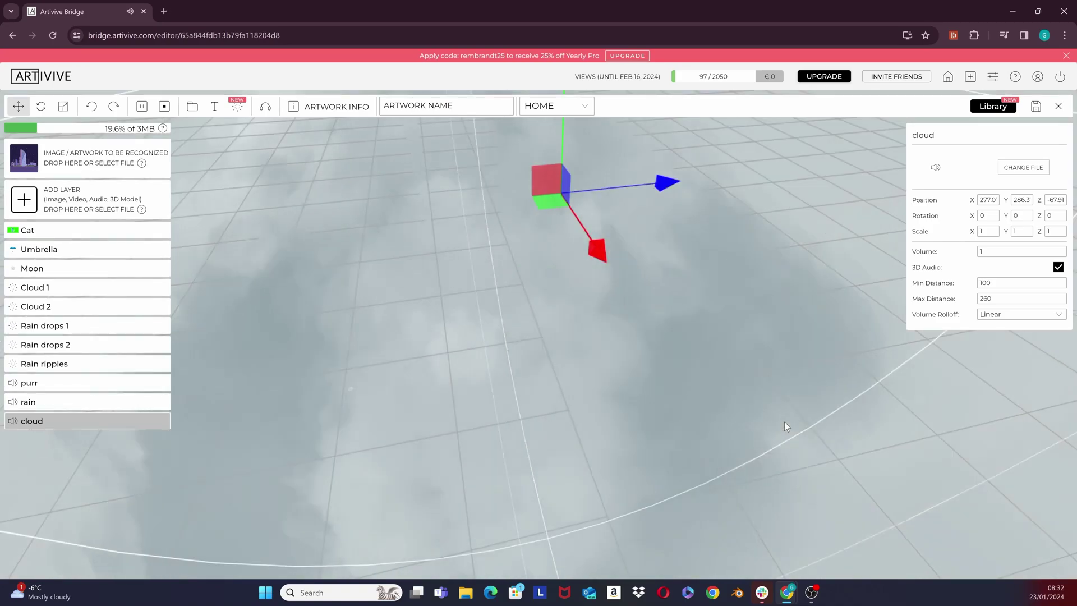
{"action": "scroll", "coordinate": [784, 423], "scroll_direction": "down", "scroll_amount": 10}
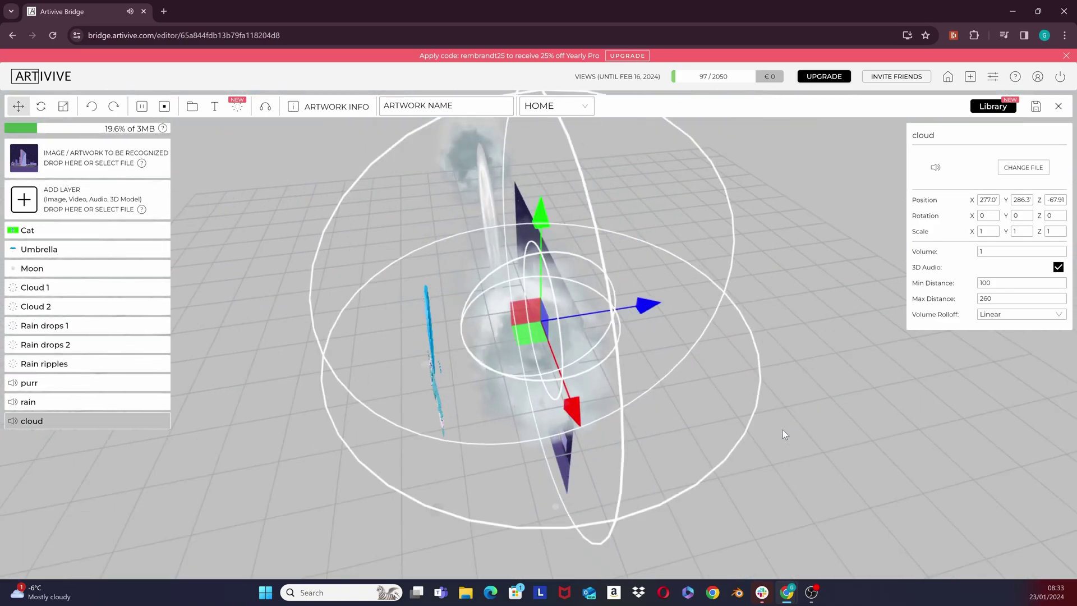
{"action": "left_click_drag", "start_coordinate": [783, 430], "coordinate": [871, 445]}
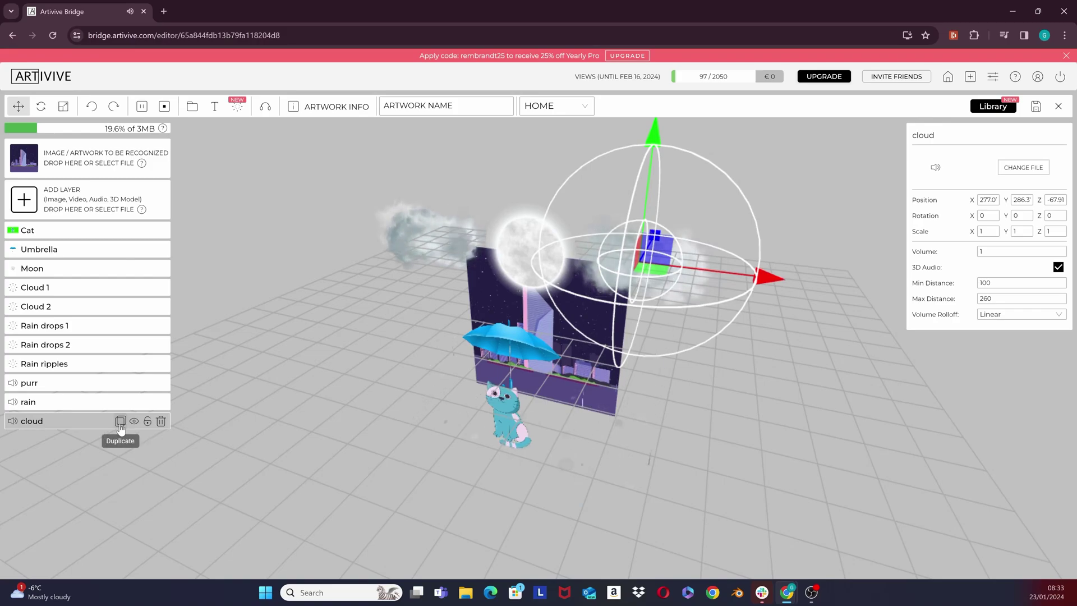
Step: Duplicate the cloud sound and move the copy left to X -363.1 over the left cloud
{"action": "left_click", "coordinate": [120, 421]}
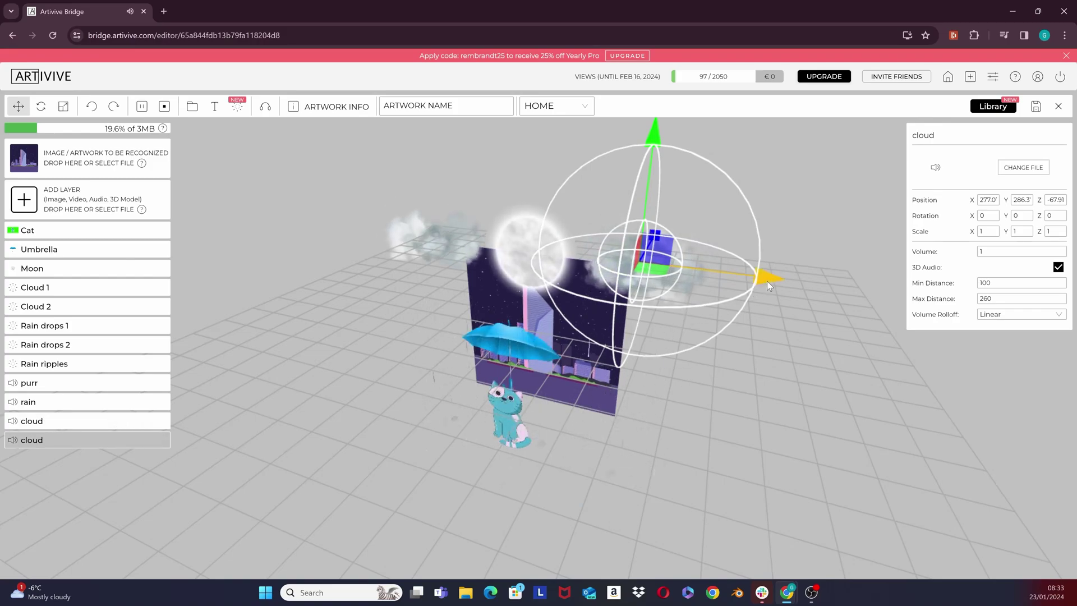
{"action": "left_click_drag", "start_coordinate": [768, 282], "coordinate": [507, 260]}
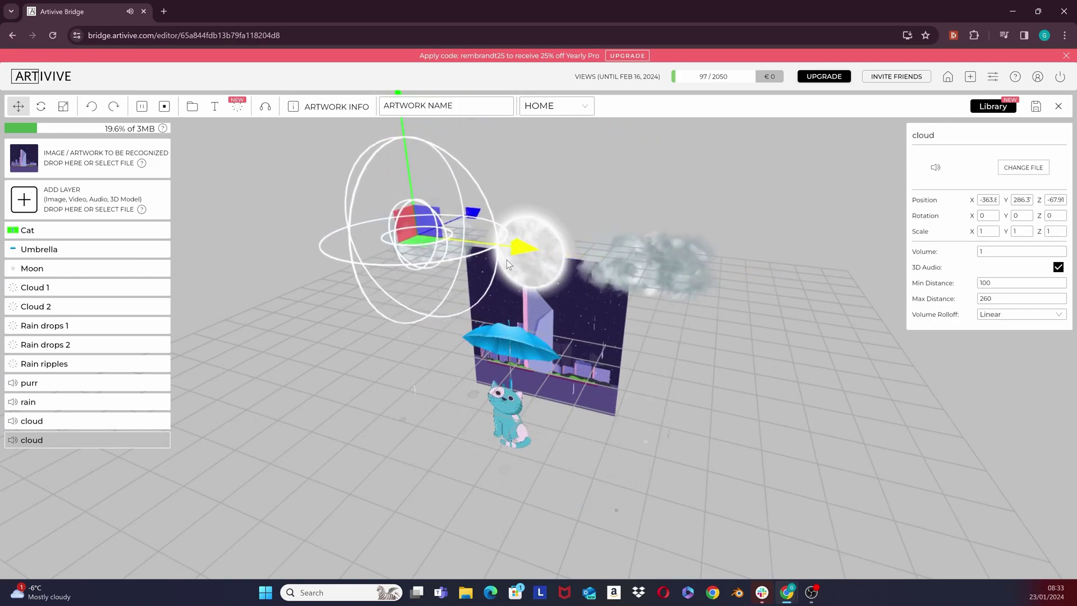
{"action": "left_click_drag", "start_coordinate": [797, 441], "coordinate": [929, 393]}
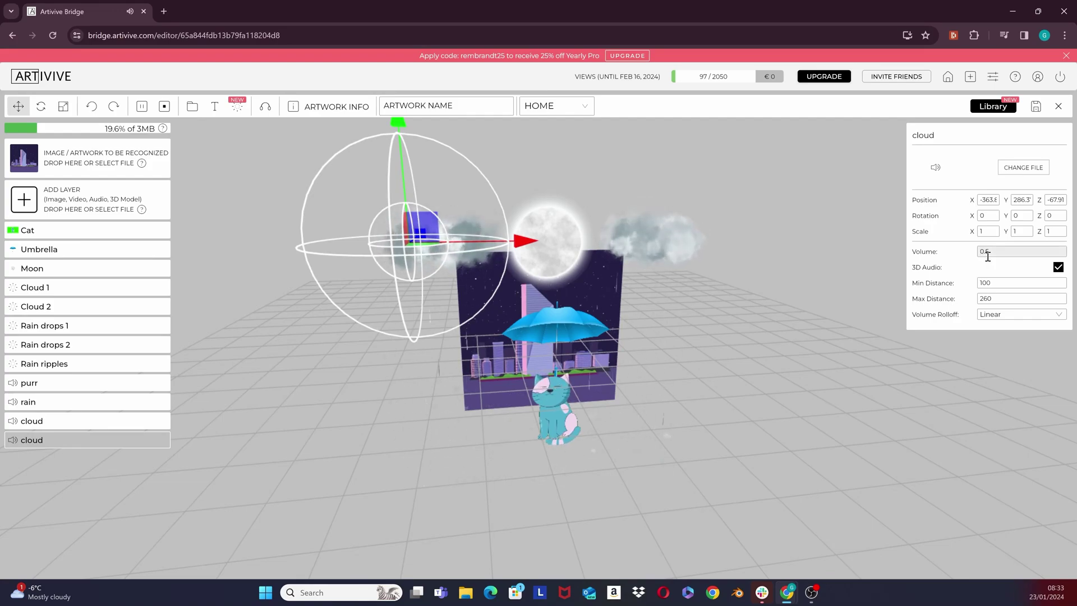
Step: Set the rain sound layer's volume to 0.5
{"action": "left_click_drag", "start_coordinate": [467, 237], "coordinate": [749, 540]}
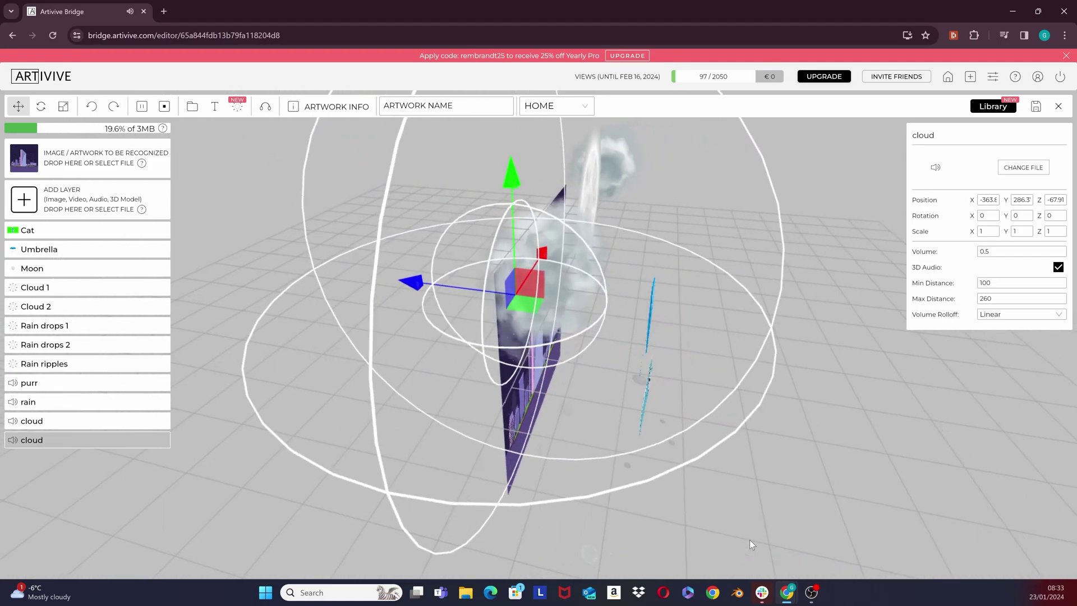
{"action": "scroll", "coordinate": [761, 394], "scroll_direction": "up", "scroll_amount": 3}
{"action": "scroll", "coordinate": [761, 394], "scroll_direction": "up", "scroll_amount": 3}
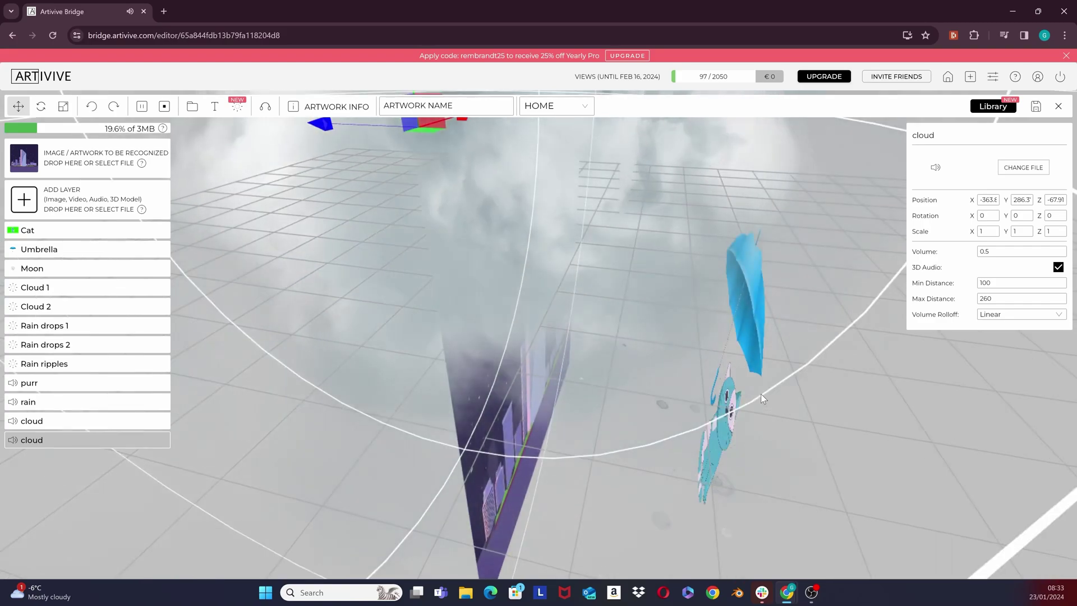
{"action": "scroll", "coordinate": [761, 394], "scroll_direction": "down", "scroll_amount": 5}
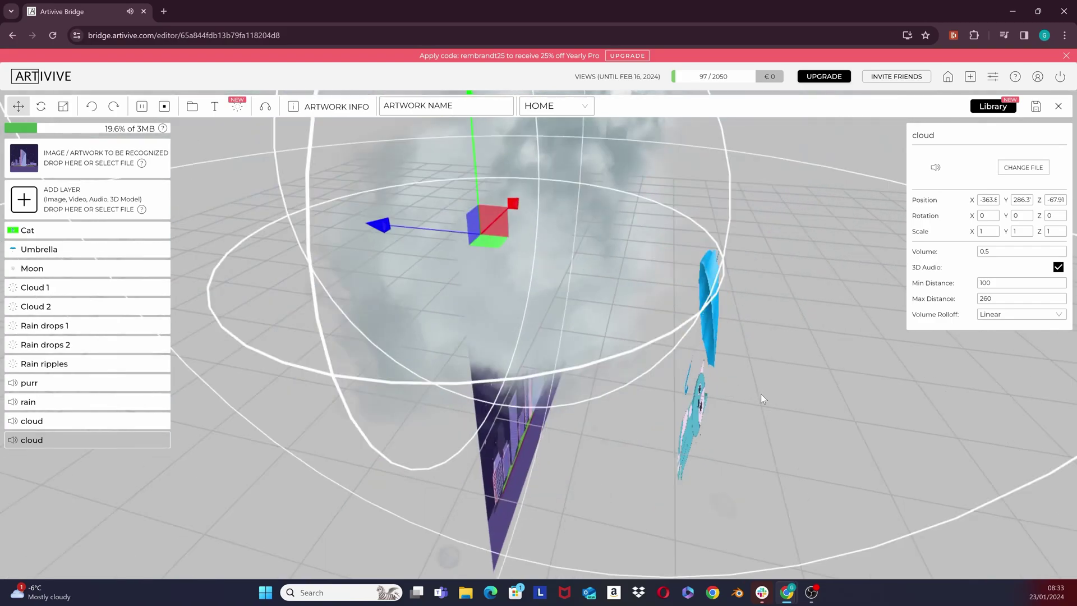
{"action": "left_click_drag", "start_coordinate": [761, 398], "coordinate": [358, 422]}
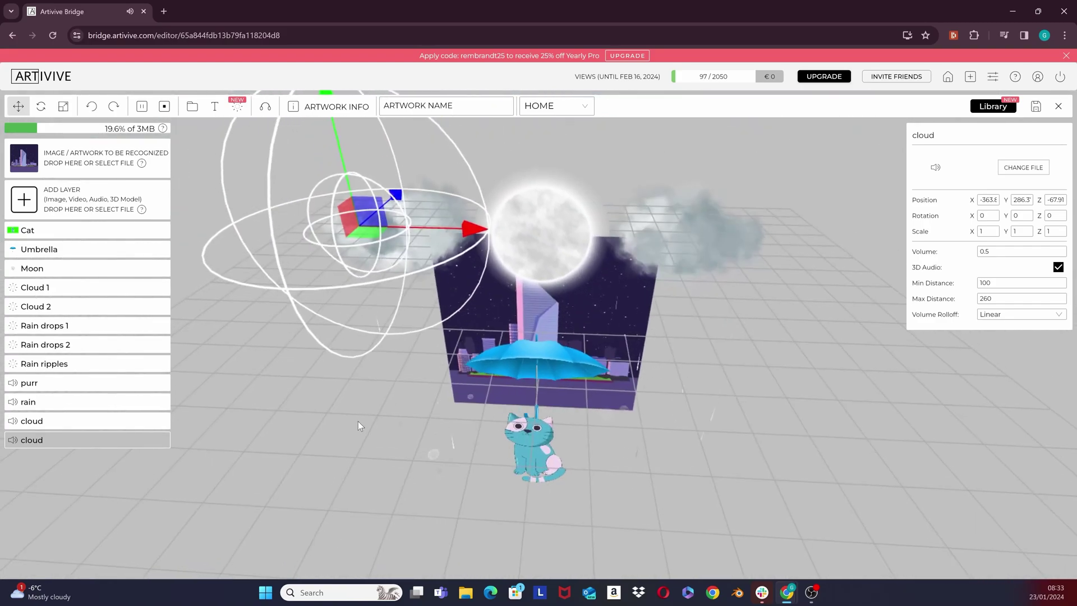
{"action": "left_click", "coordinate": [79, 402]}
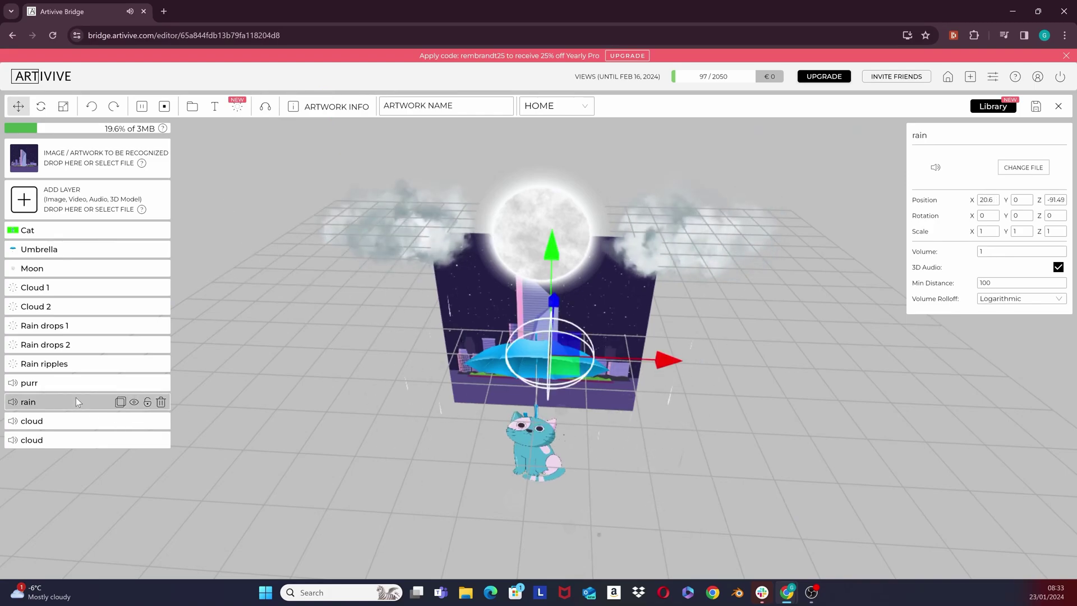
{"action": "left_click", "coordinate": [1000, 251]}
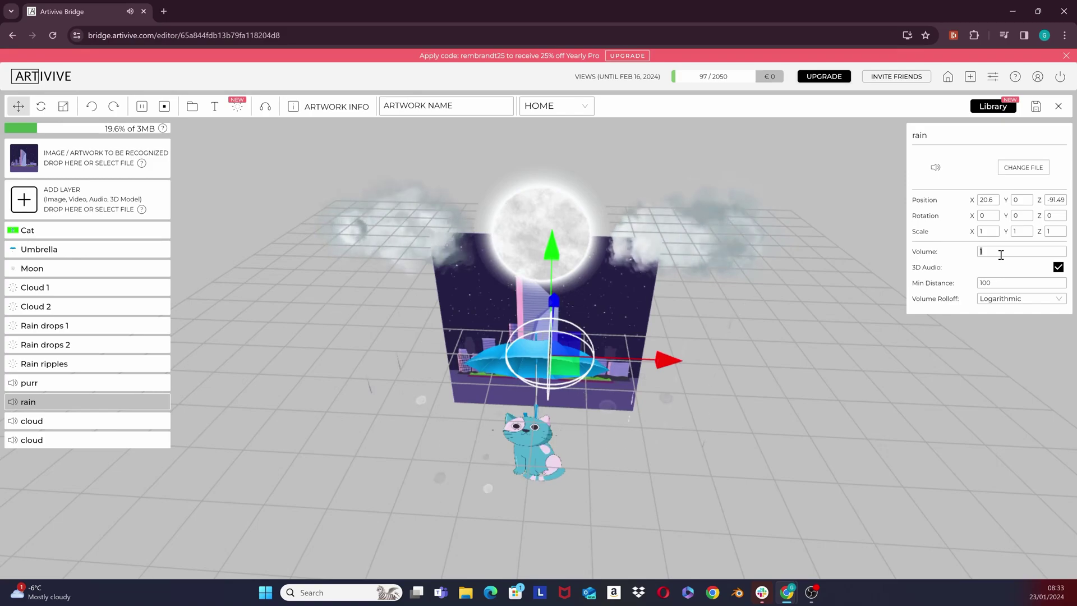
{"action": "type", "text": "0.5"}
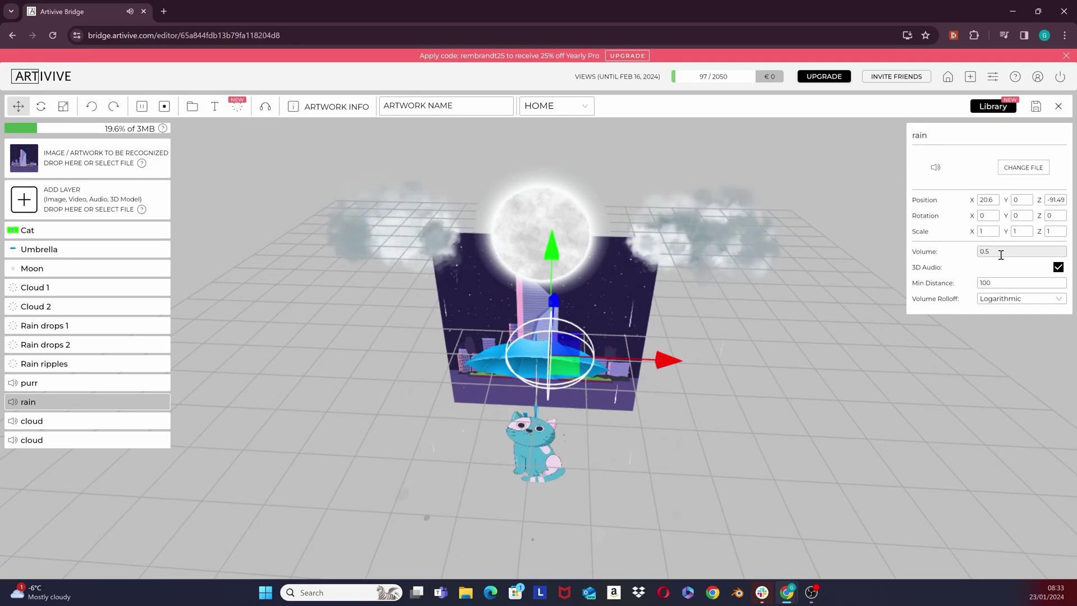
{"action": "key", "text": "Return"}
{"action": "left_click_drag", "start_coordinate": [911, 464], "coordinate": [841, 295]}
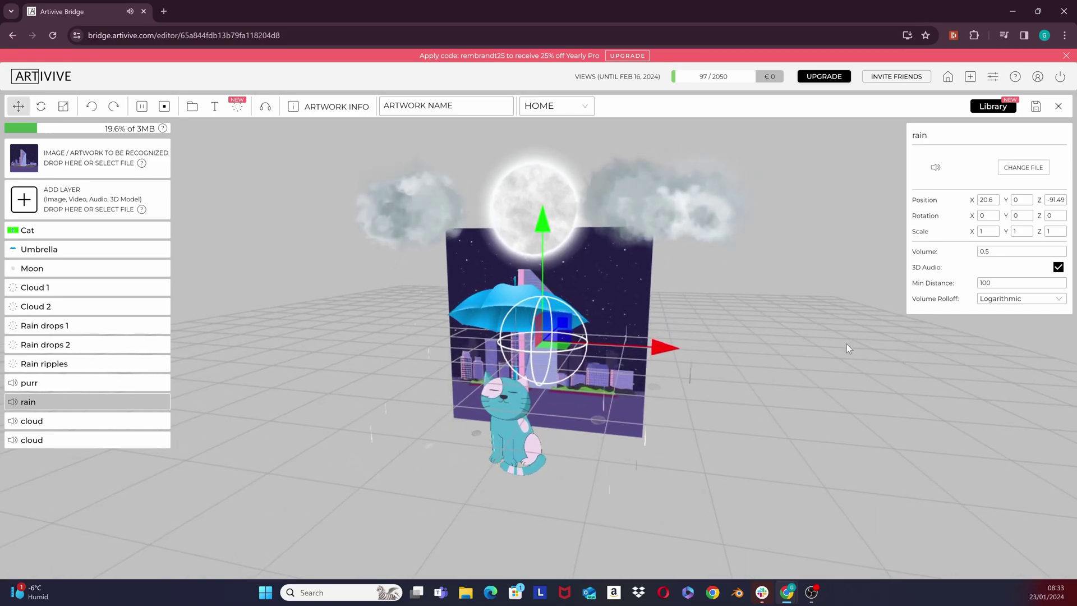
{"action": "scroll", "coordinate": [846, 348], "scroll_direction": "down", "scroll_amount": 2}
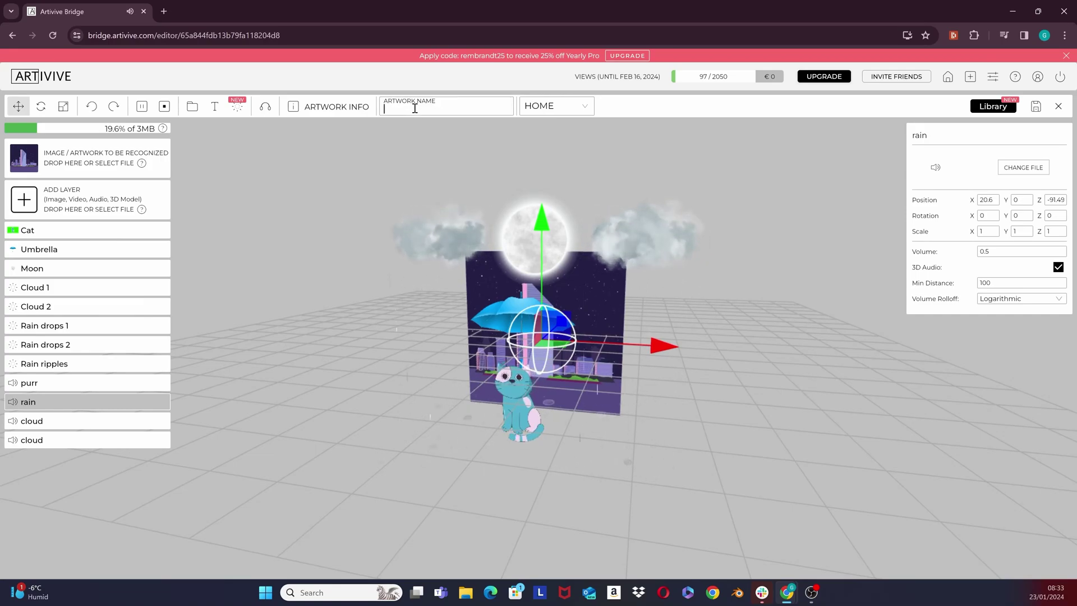
Step: Save the 'Rainy night' artwork with its purr, rain and cloud sound layers
{"action": "left_click", "coordinate": [1036, 107]}
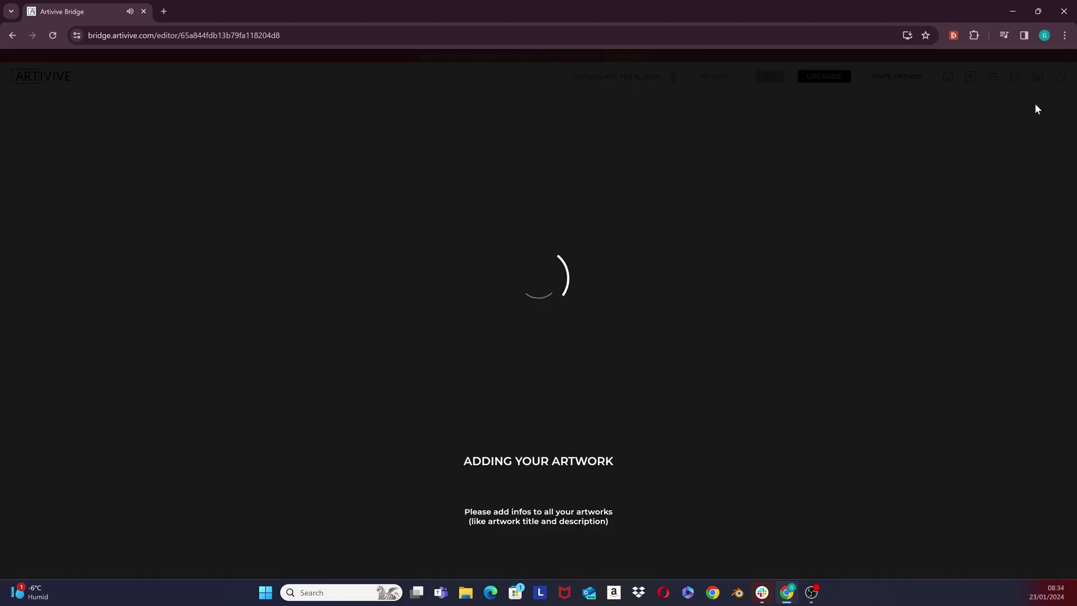